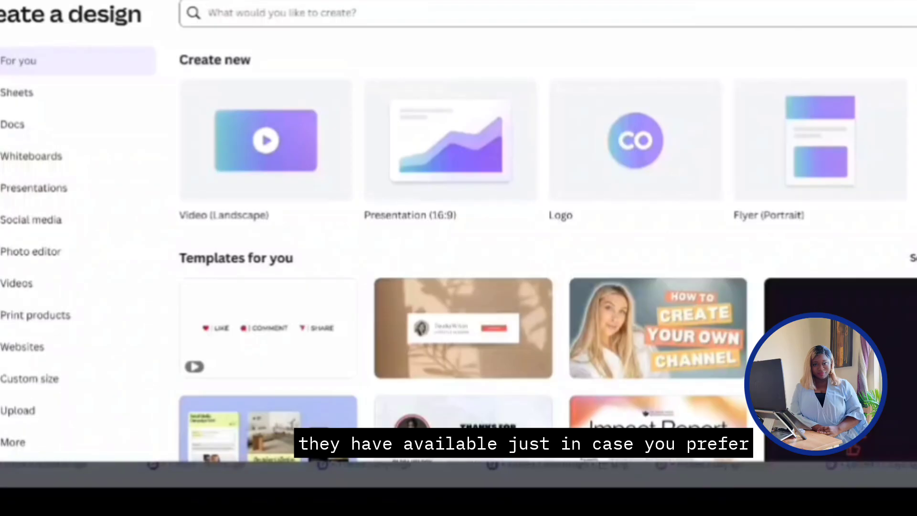
- Browse the Create new design sizes and start a blank 1920 × 1080 Video (Landscape) design
scroll(547, 151, right, 5)
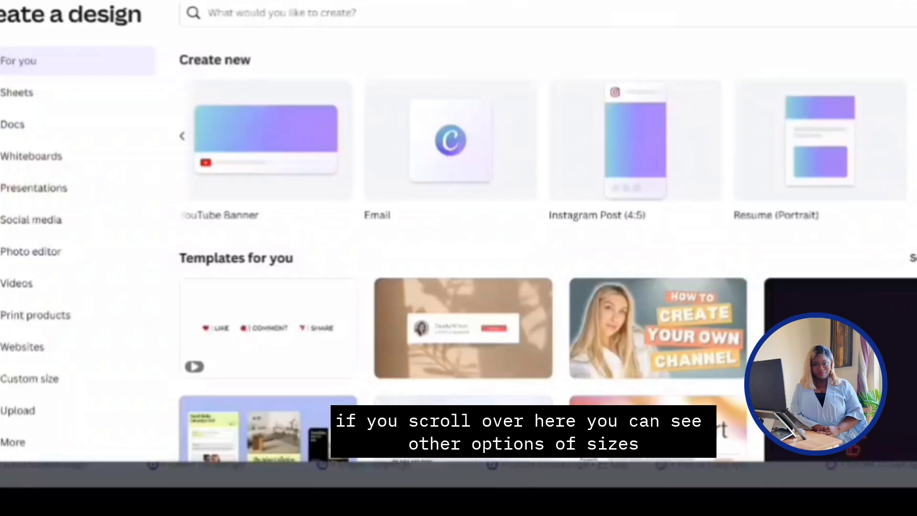
scroll(547, 150, right, 3)
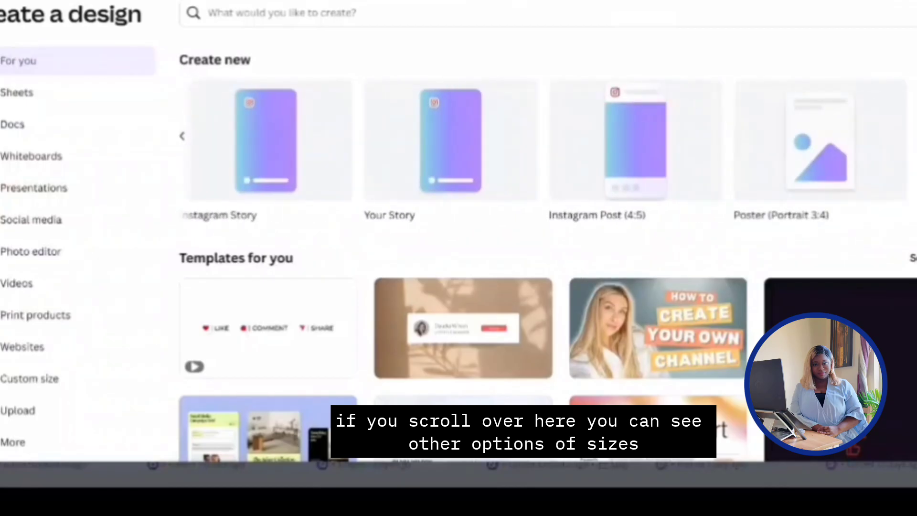
scroll(612, 116, right, 3)
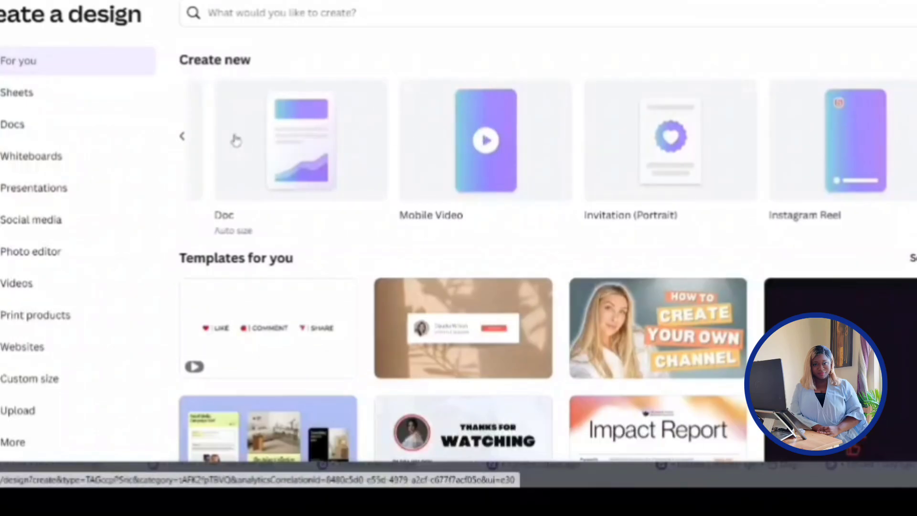
click(183, 137)
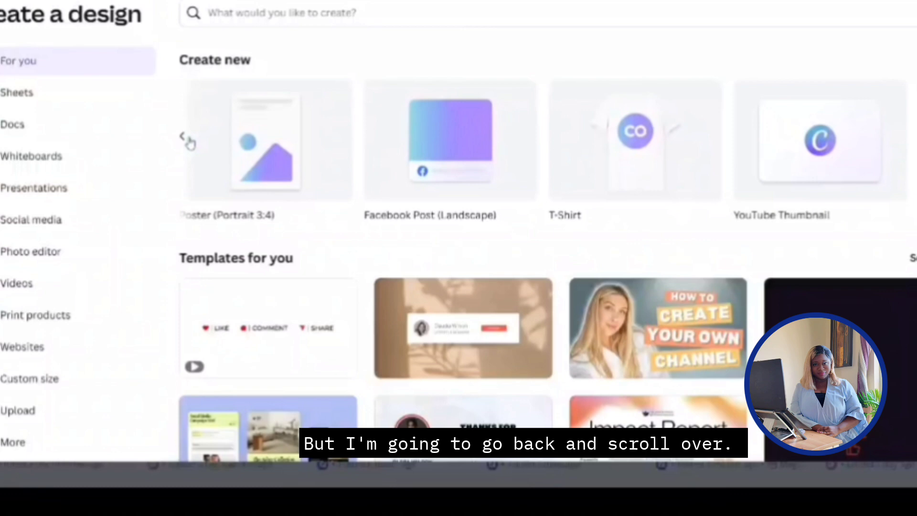
click(185, 138)
click(185, 138)
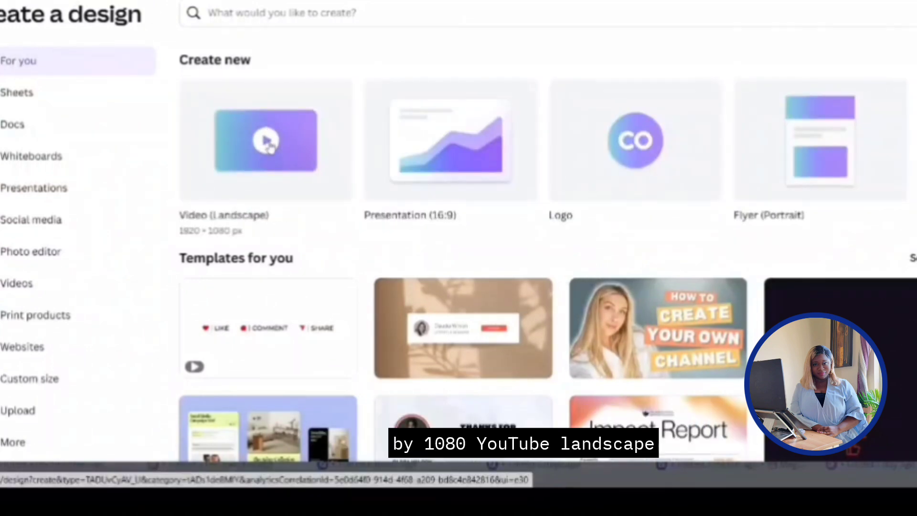
click(276, 143)
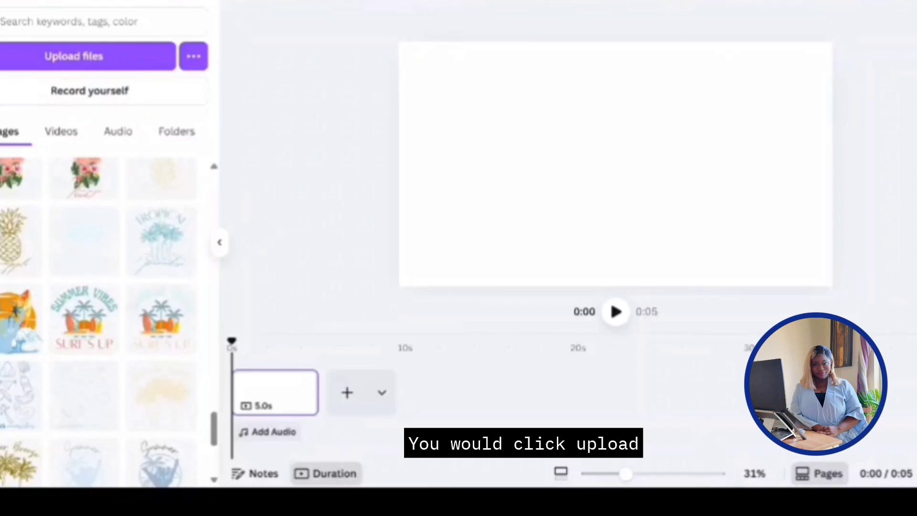
click(82, 66)
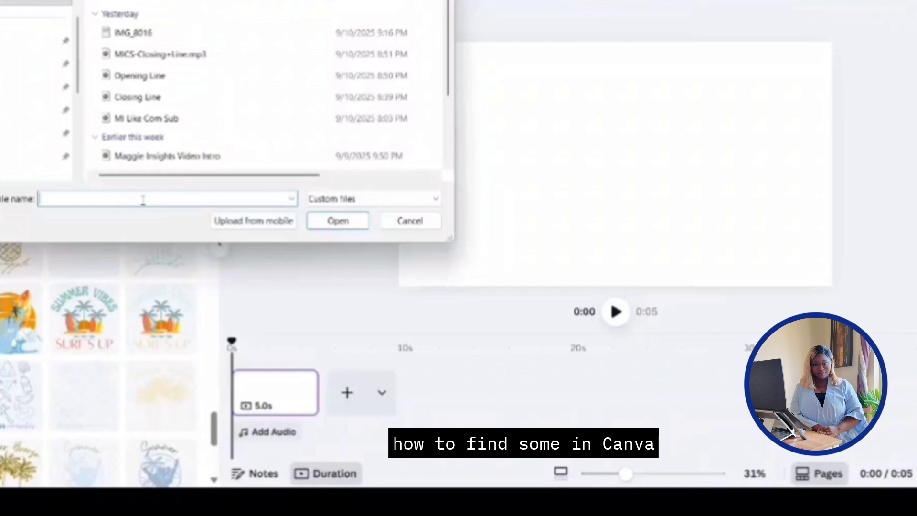
click(410, 221)
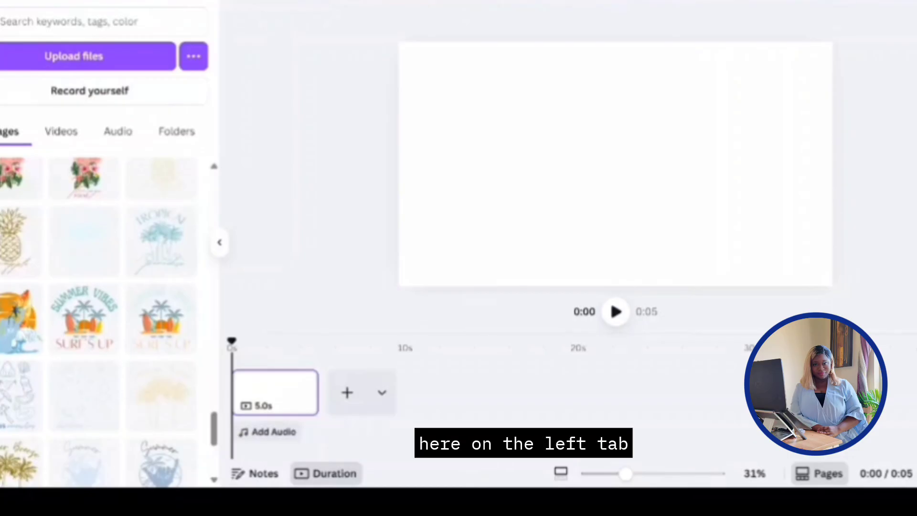
- Open the Elements panel and expand the full Videos section
click(3, 89)
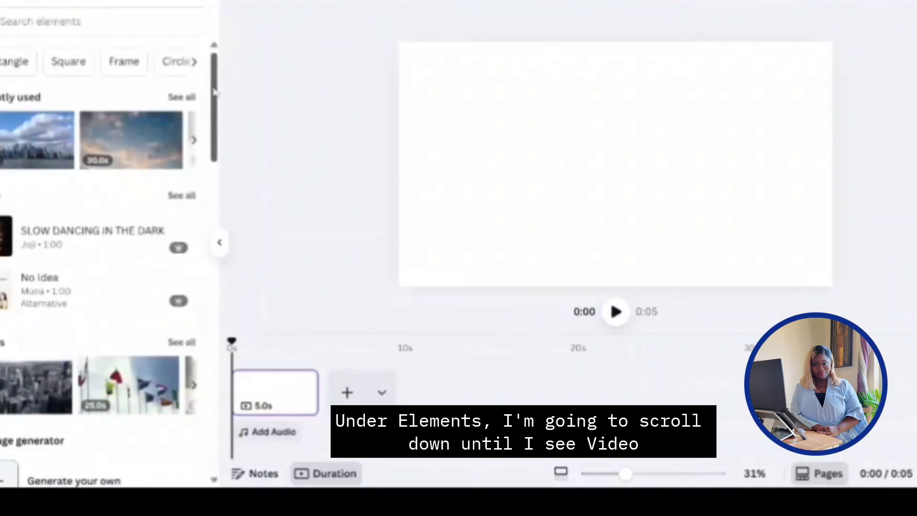
scroll(215, 96, down, 3)
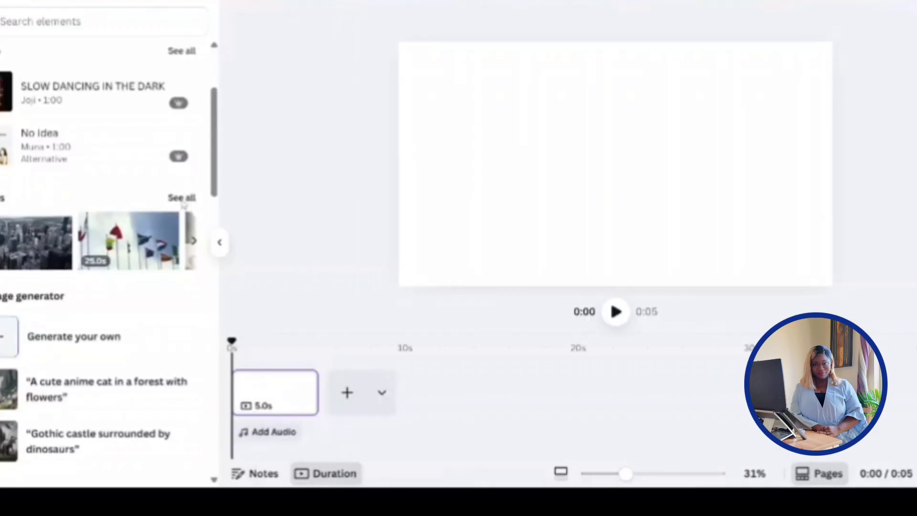
click(190, 199)
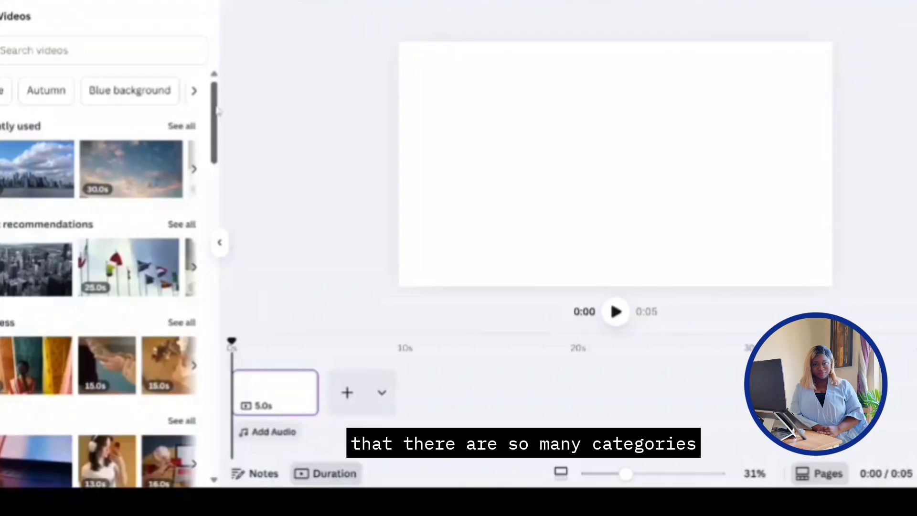
mouse_move(217, 109)
mouse_down()
mouse_move(217, 169)
mouse_move(219, 110)
mouse_up()
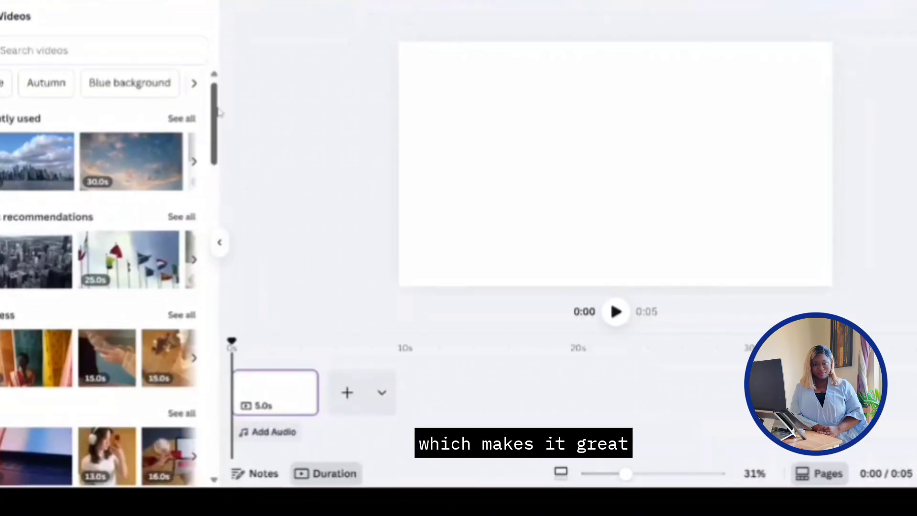
drag(218, 109, 223, 172)
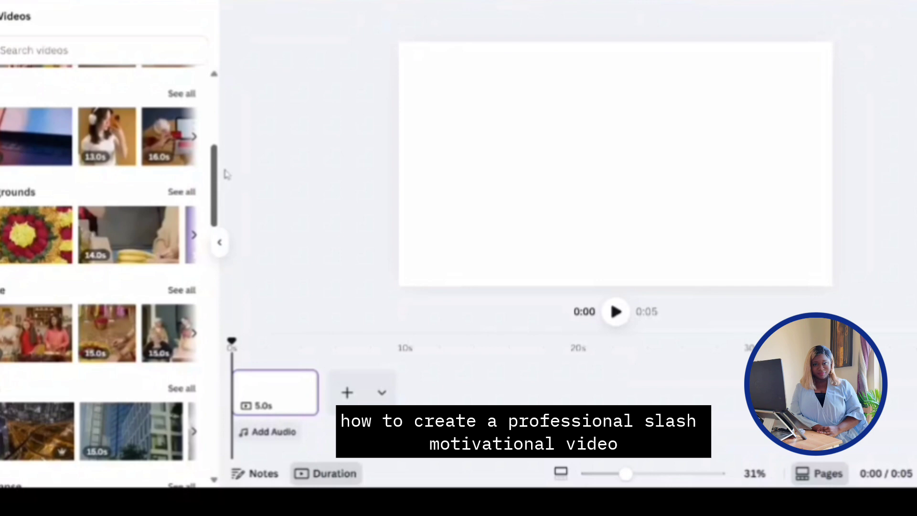
drag(227, 175, 225, 106)
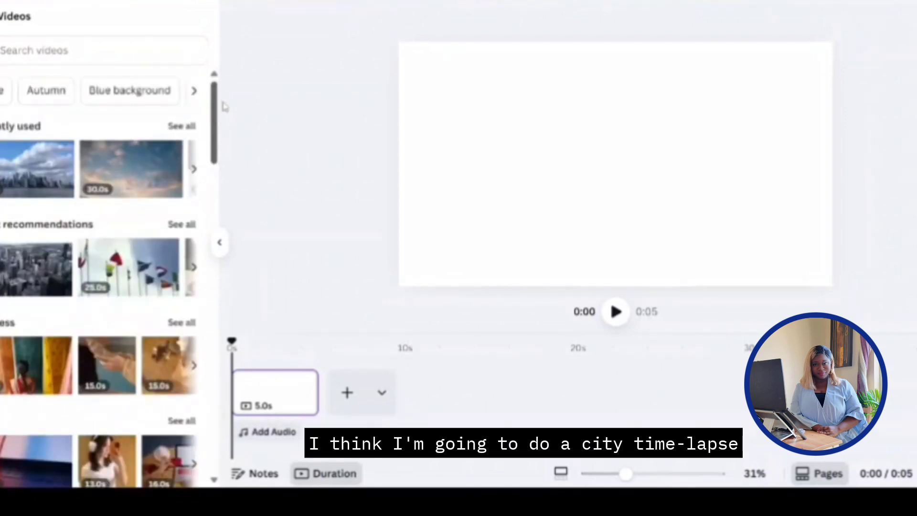
drag(222, 106, 222, 117)
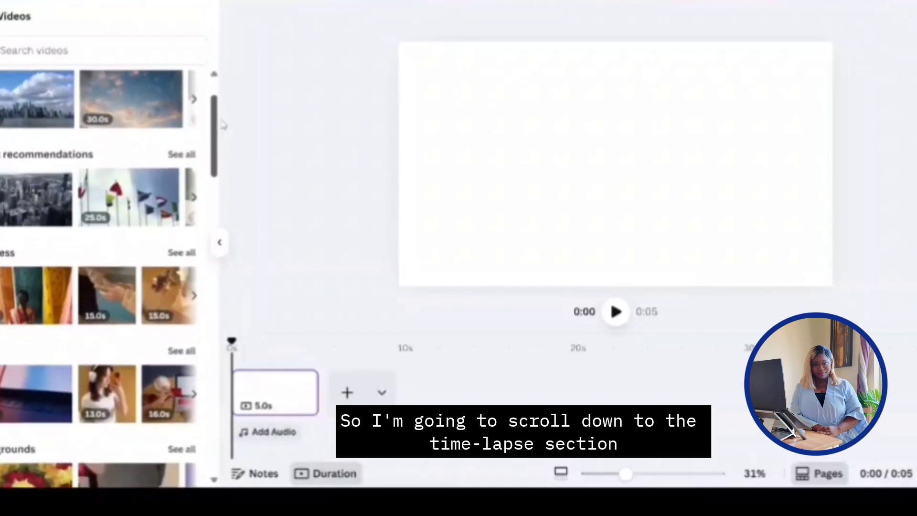
- Scroll to Time-lapse and show the full collection of timelapse stock clips
scroll(222, 124, down, 10)
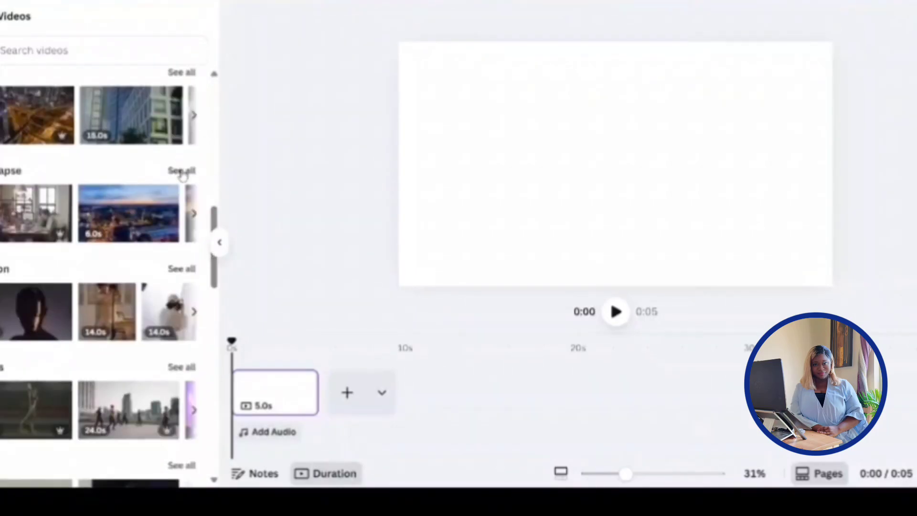
click(182, 173)
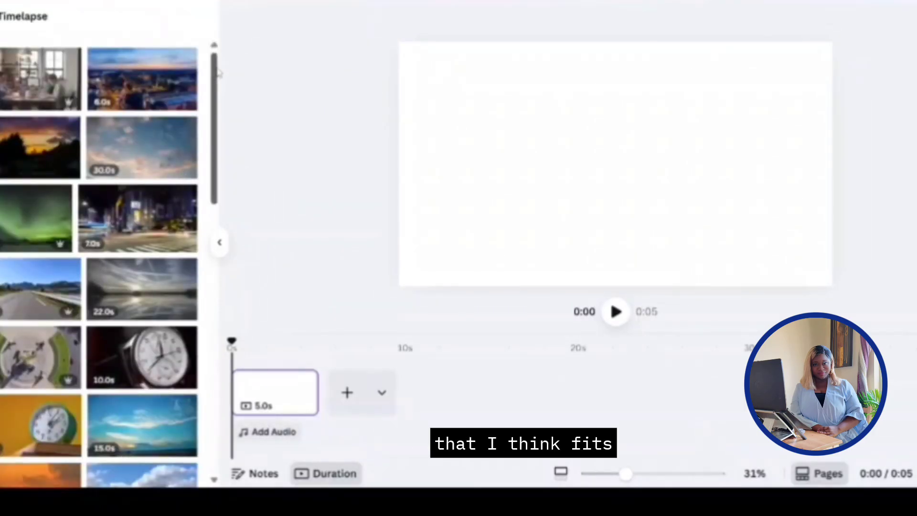
drag(218, 73, 218, 103)
scroll(121, 193, down, 4)
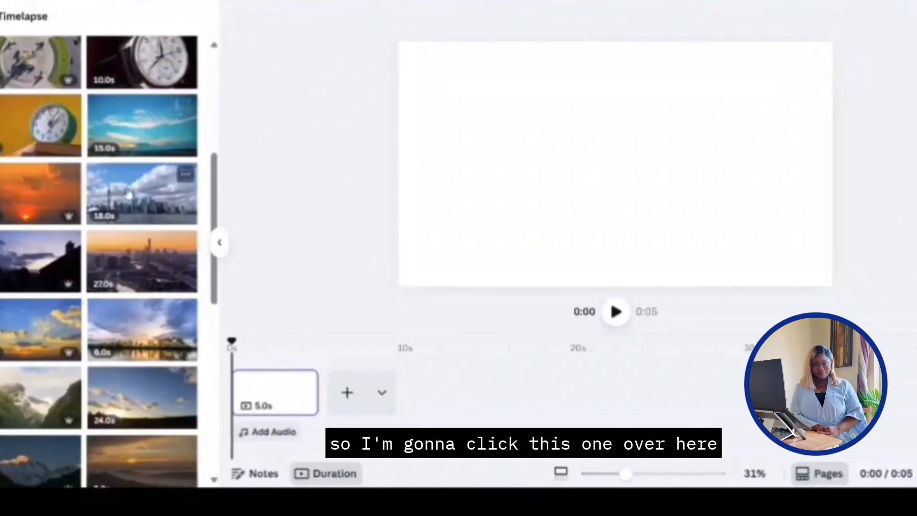
- Add the city skyline timelapse and resize it to fill the page
click(129, 194)
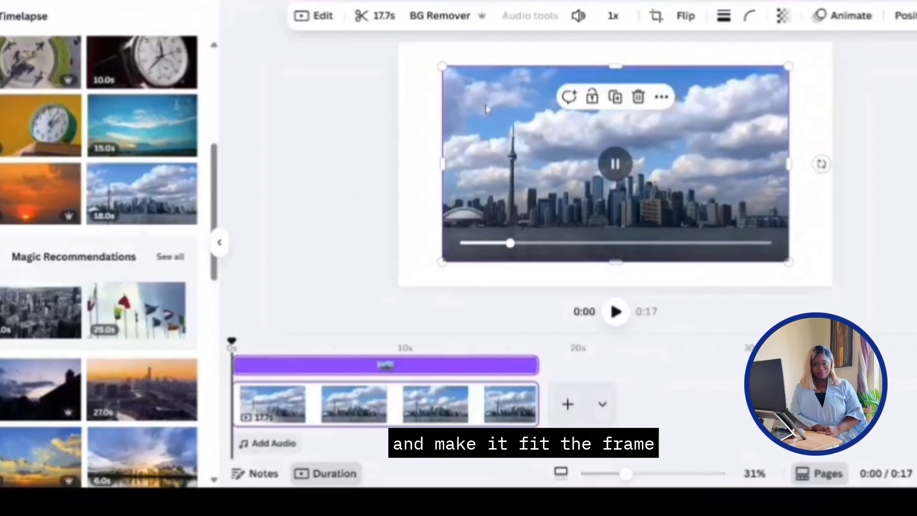
drag(486, 109, 439, 79)
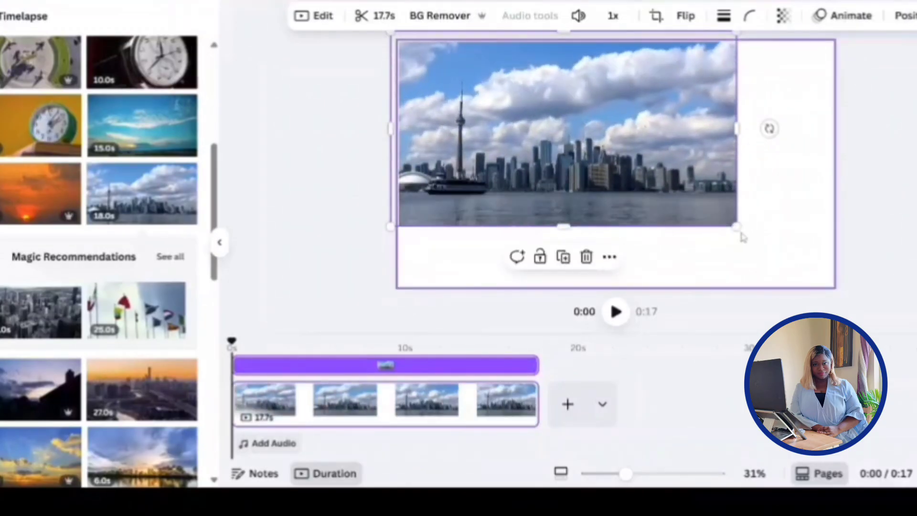
drag(738, 228, 836, 282)
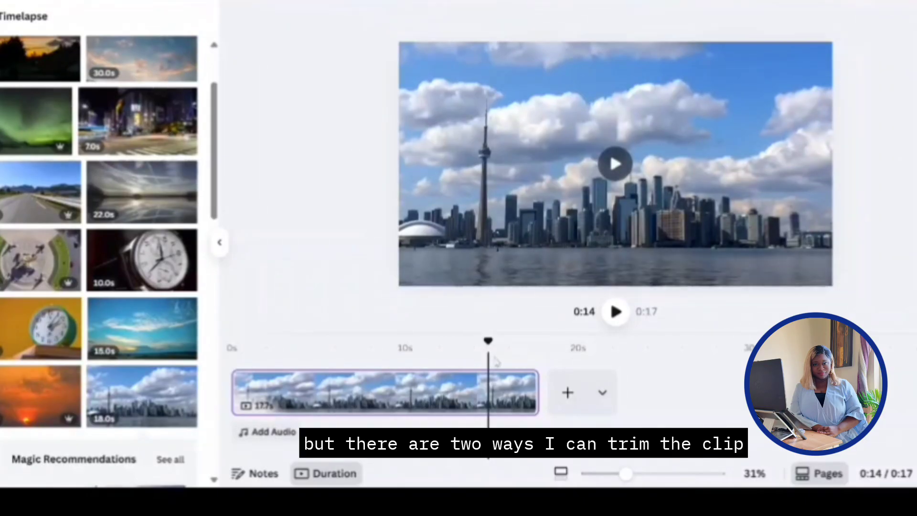
- Split the skyline clip, delete the 2.9s ending part, and trim it down to 3 seconds
right_click(492, 401)
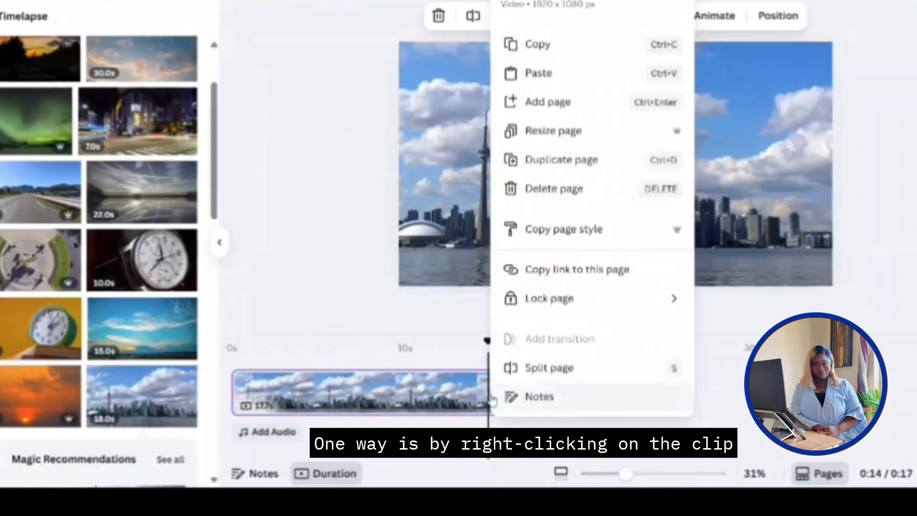
click(528, 369)
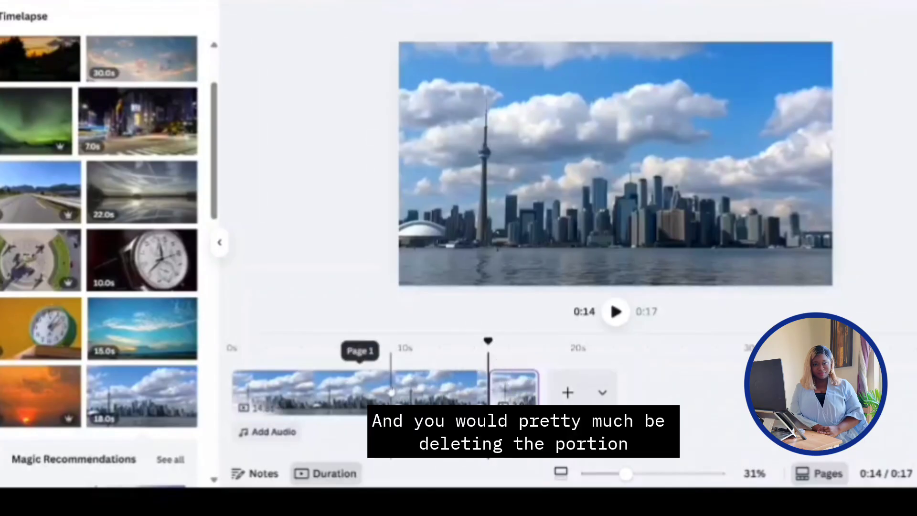
click(365, 386)
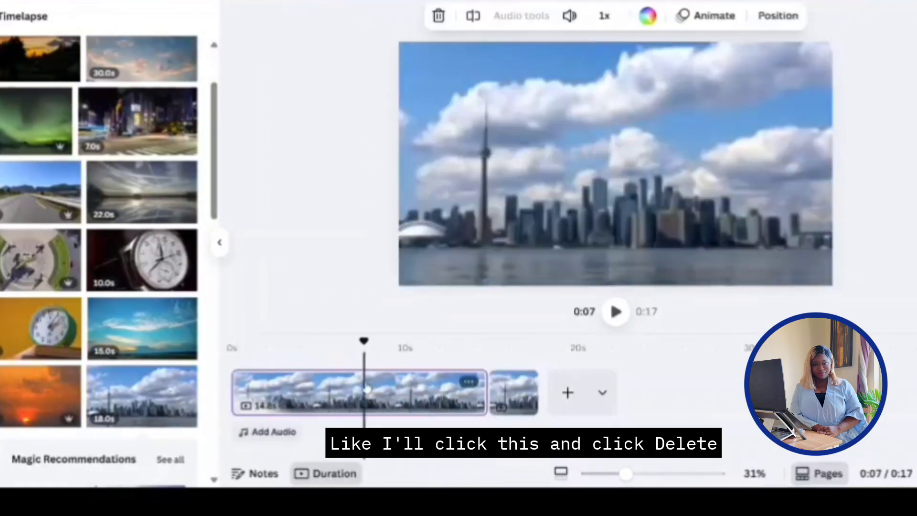
key(Delete)
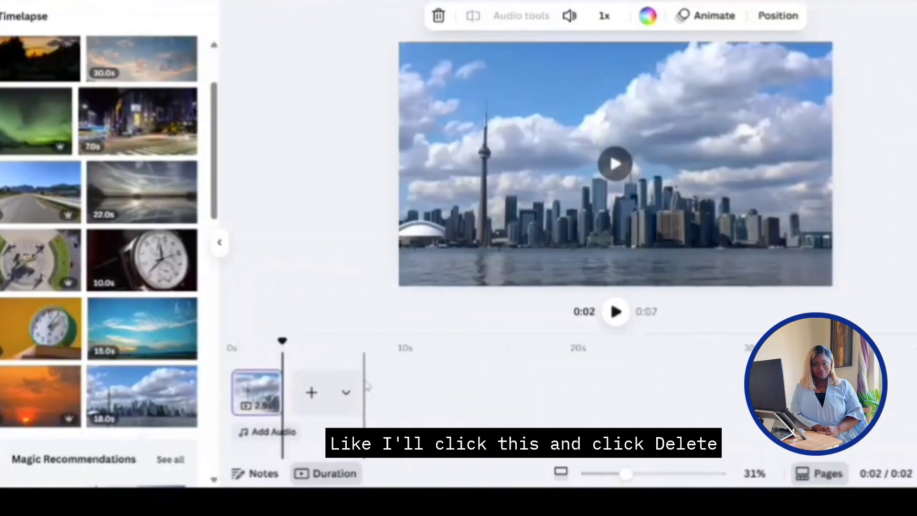
key(ctrl+z)
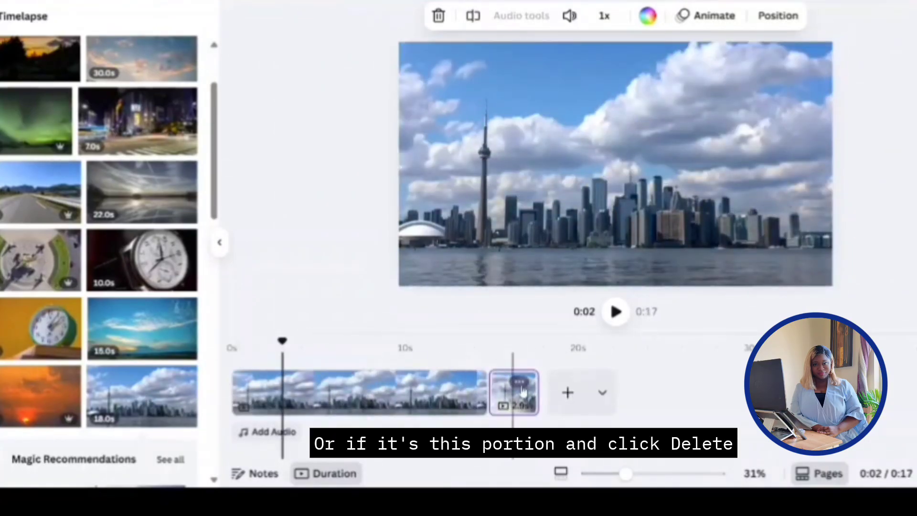
click(516, 394)
key(Delete)
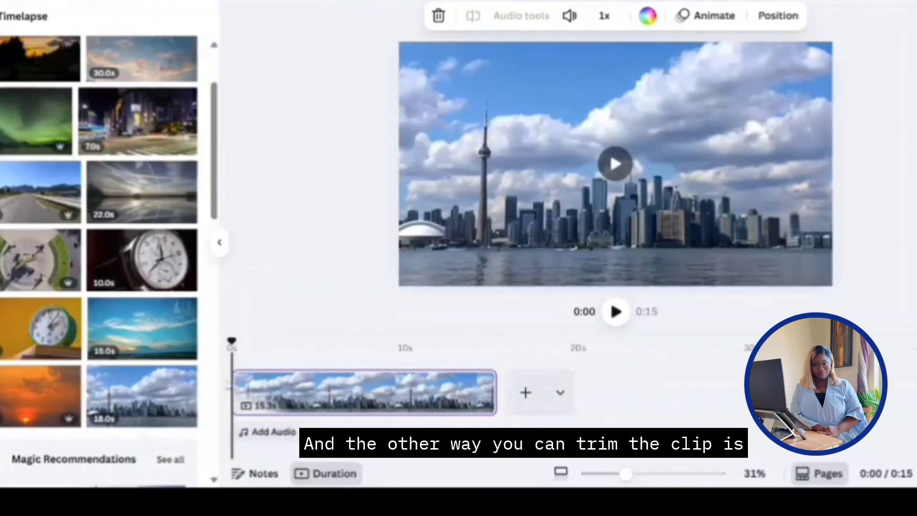
drag(229, 390, 283, 391)
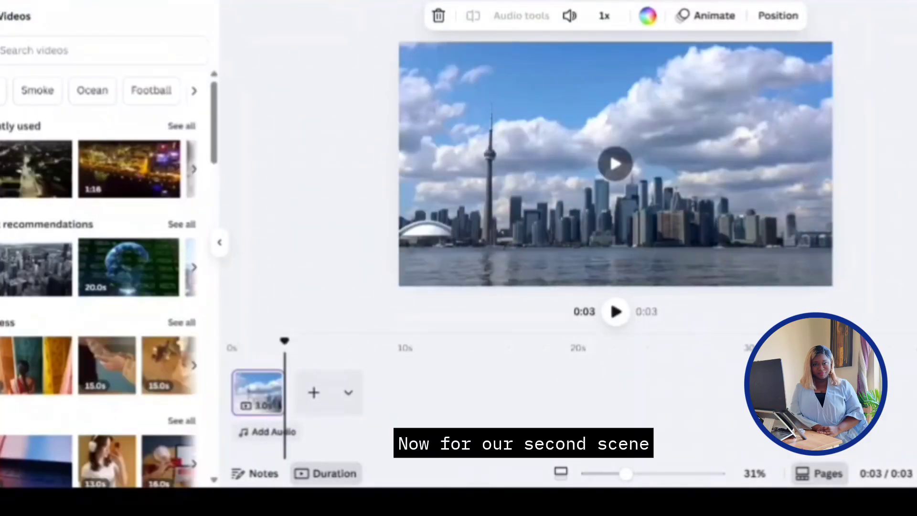
- Add a blank page and search stock videos for 'people working in office', filtered to Free
click(314, 393)
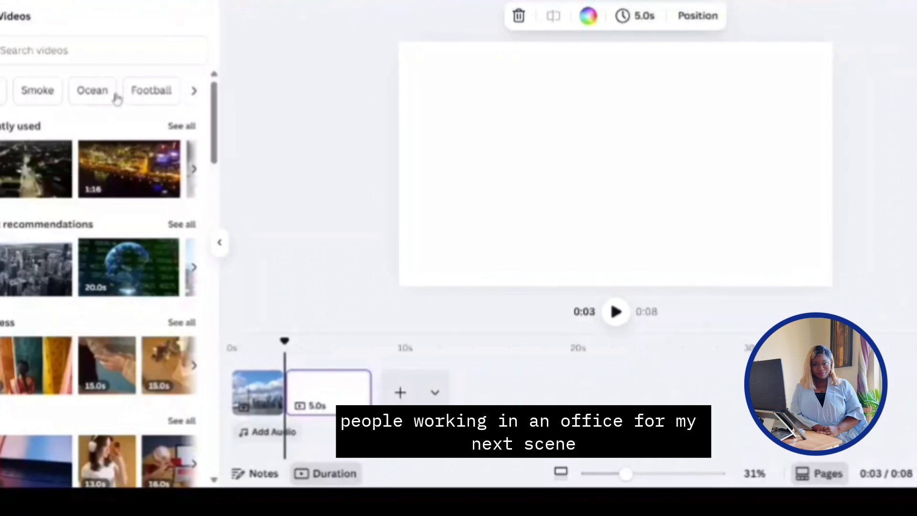
click(134, 52)
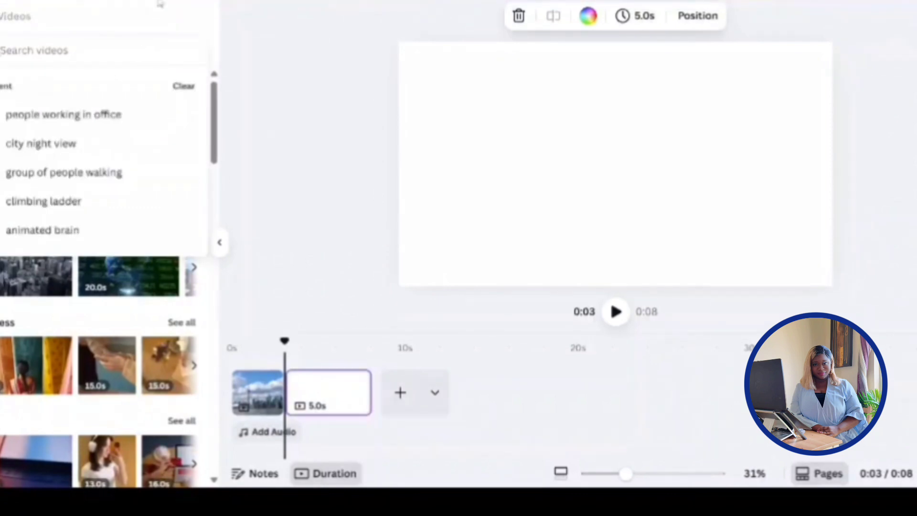
text(people)
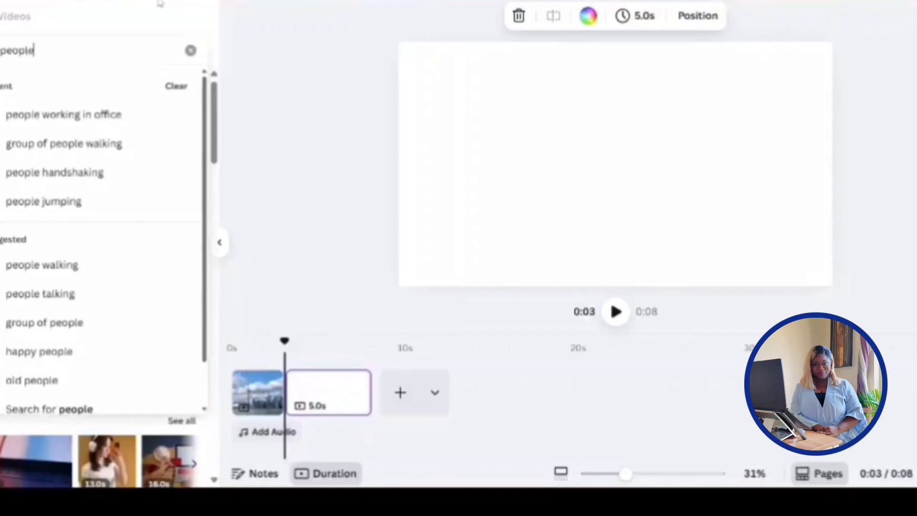
click(75, 116)
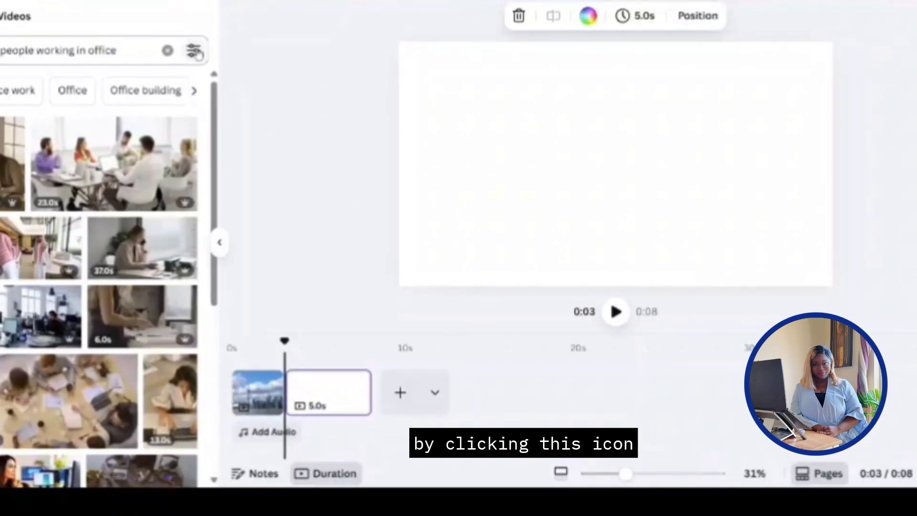
click(194, 51)
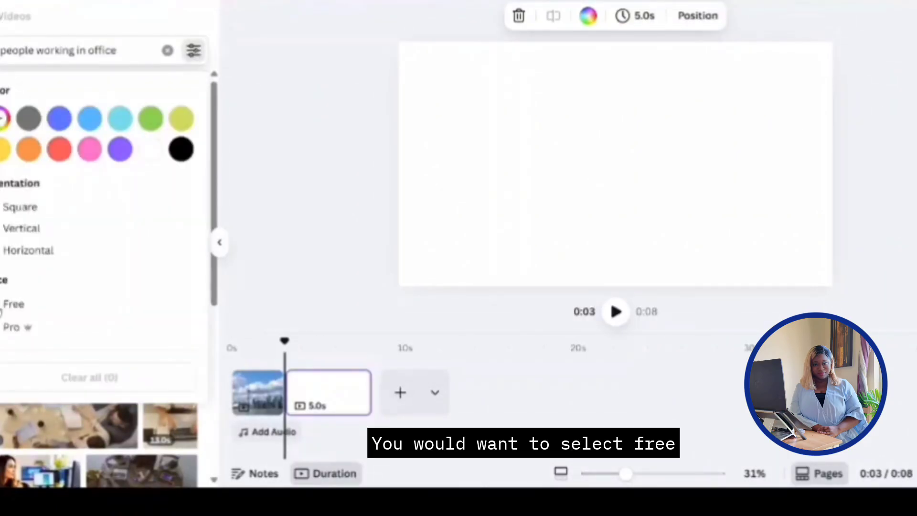
click(1, 305)
click(206, 419)
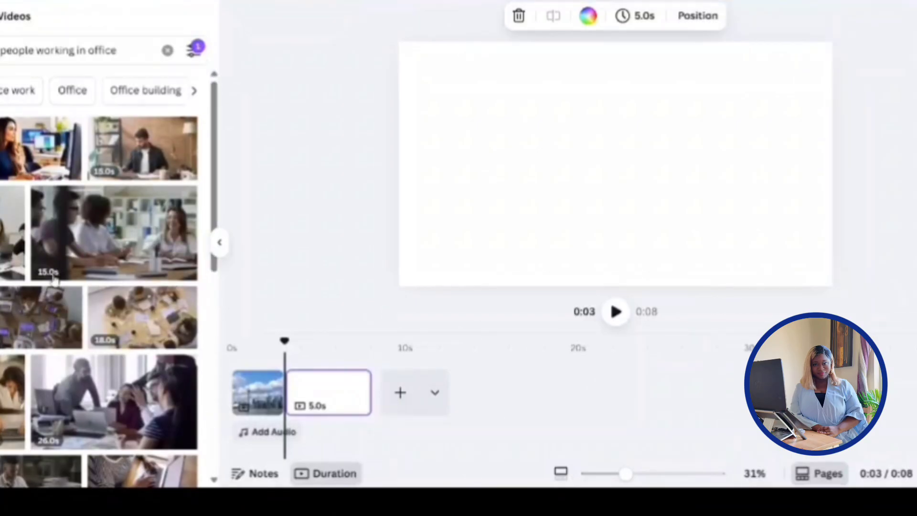
- Place the aerial office clip filling the page and trim it to 3 seconds
click(17, 312)
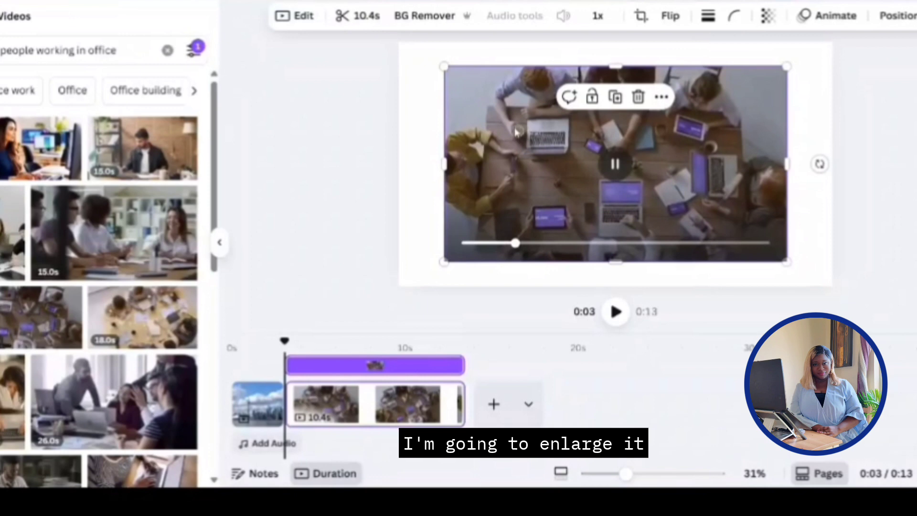
drag(516, 131, 459, 99)
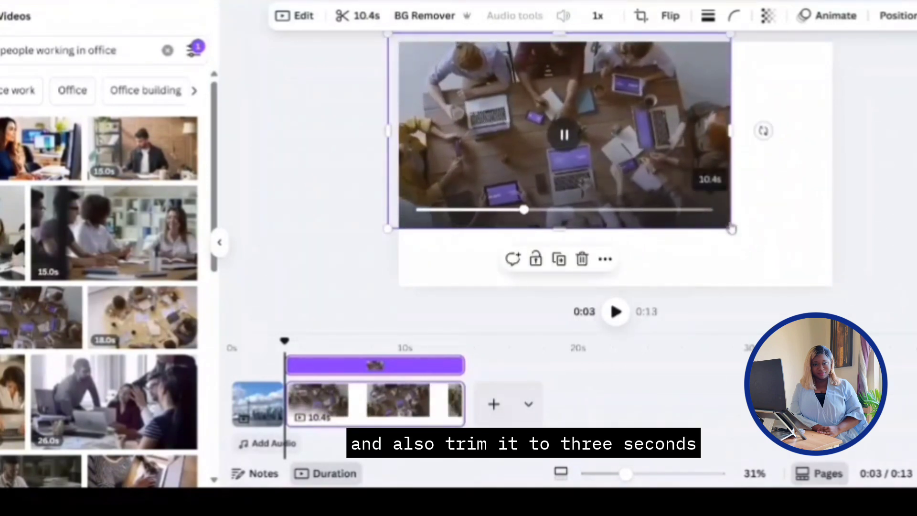
drag(732, 229, 838, 291)
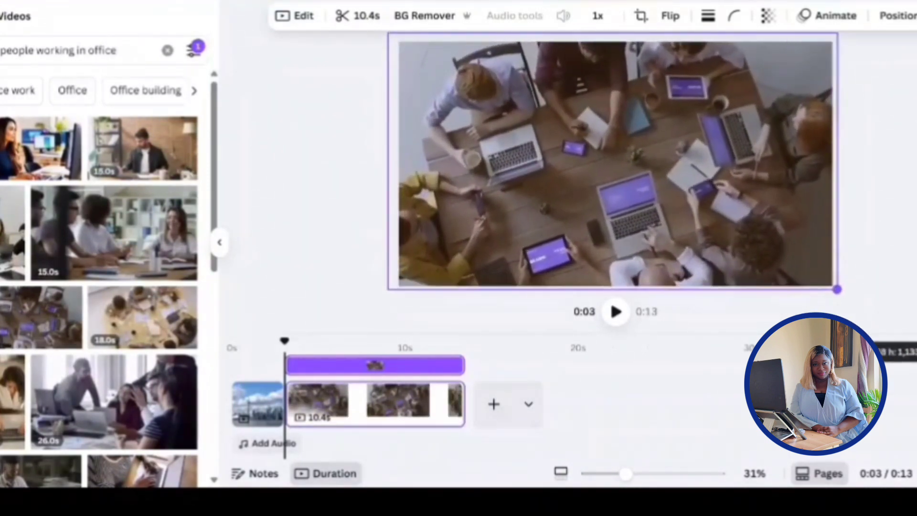
drag(463, 403, 337, 400)
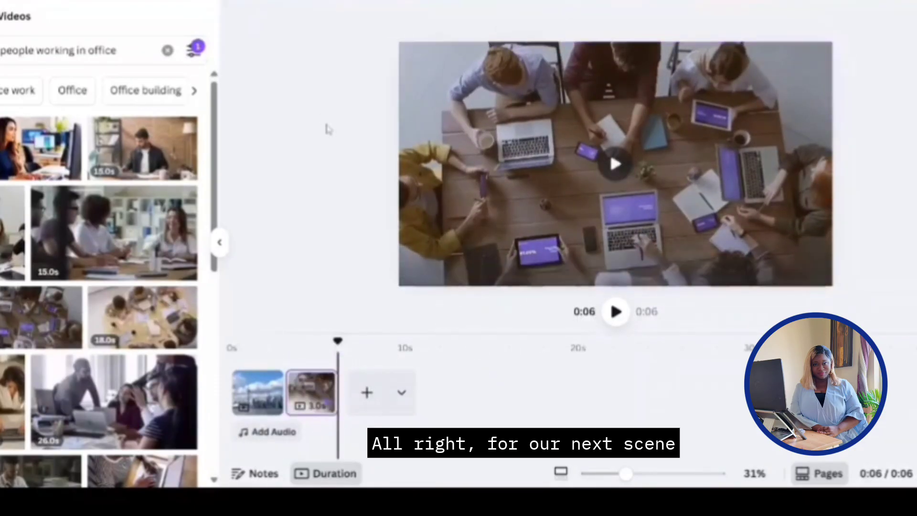
- Add a new page and search stock videos for 'people handshaking'
click(366, 392)
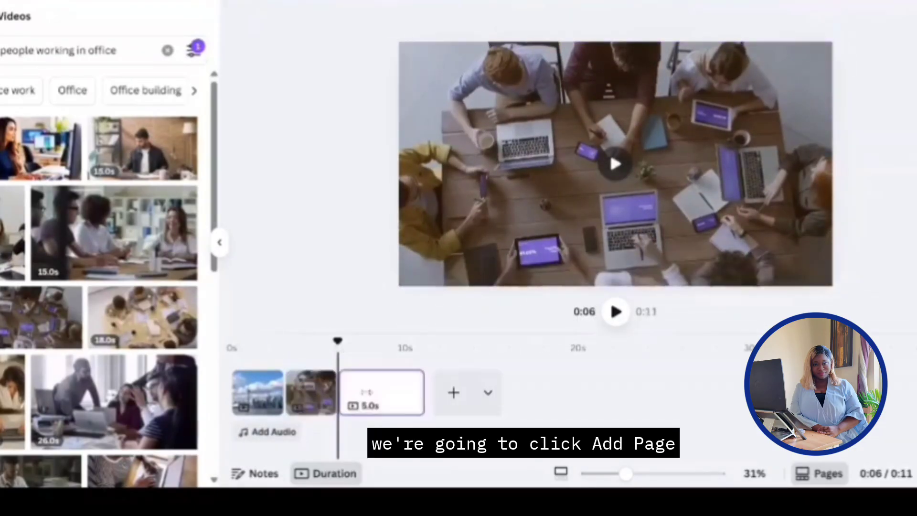
click(167, 51)
text(people handshaking)
key(Return)
scroll(137, 338, down, 5)
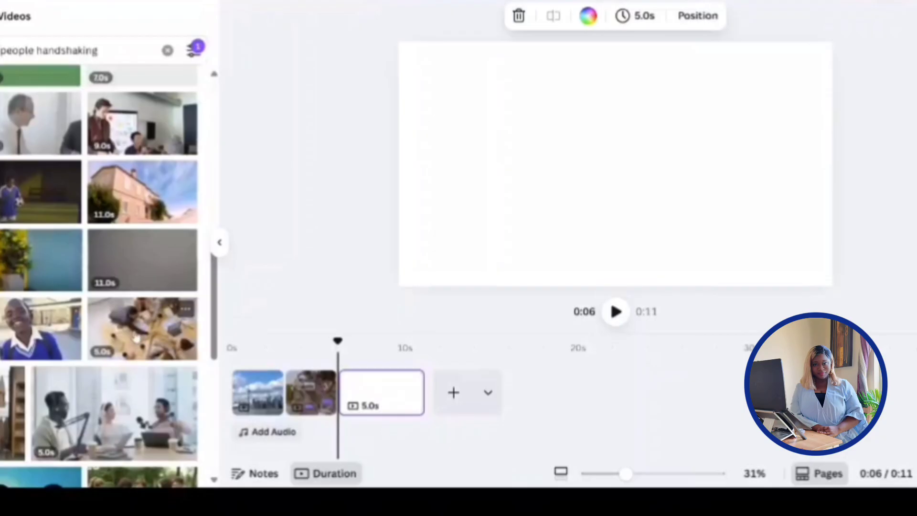
- Place the overhead team-meeting clip filling the page and trim it to 3 seconds
click(142, 334)
click(619, 165)
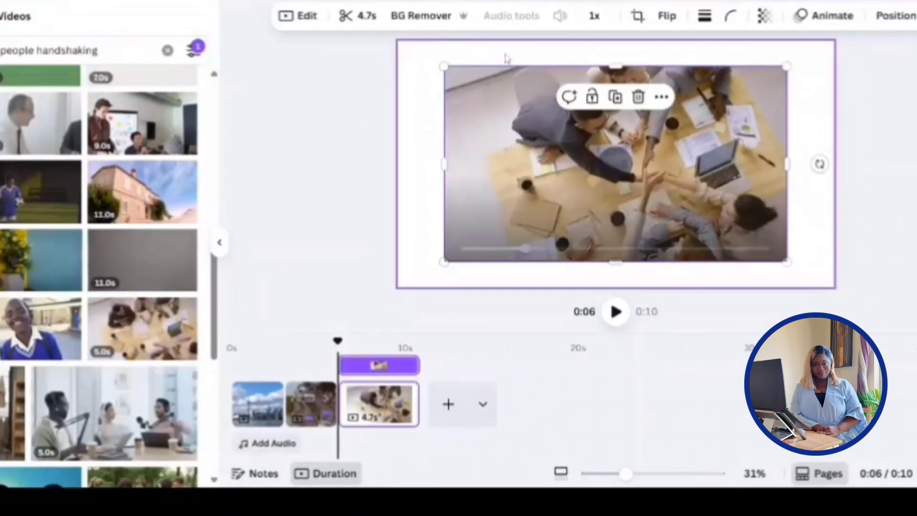
drag(495, 122, 450, 98)
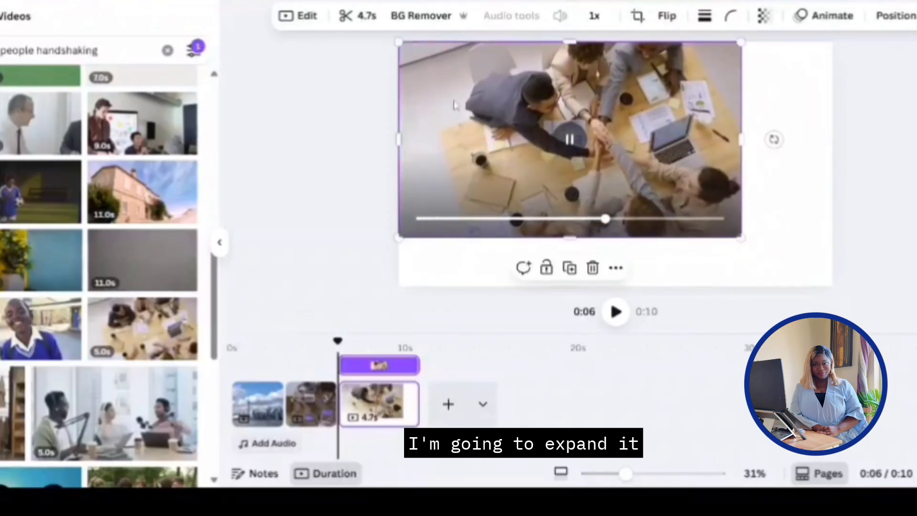
drag(742, 237, 832, 290)
drag(418, 403, 391, 392)
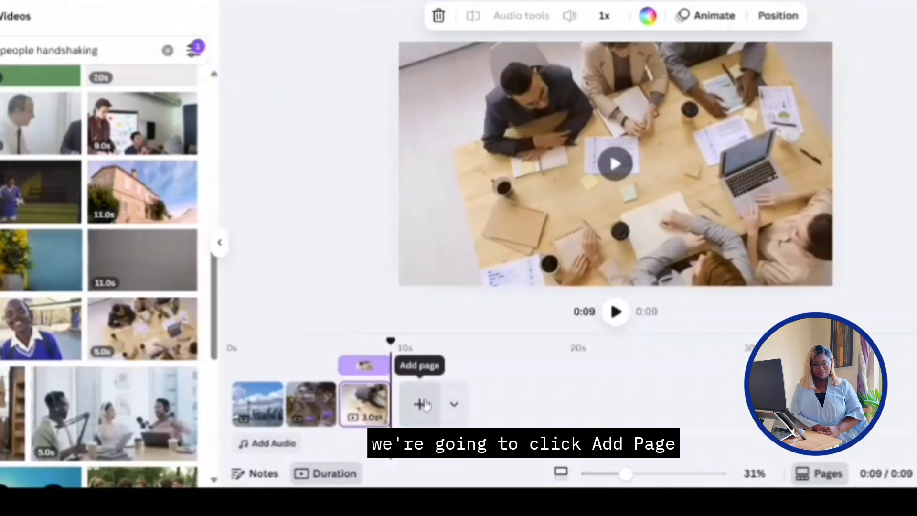
- Add a new page and search stock videos for 'animated charts'
click(420, 404)
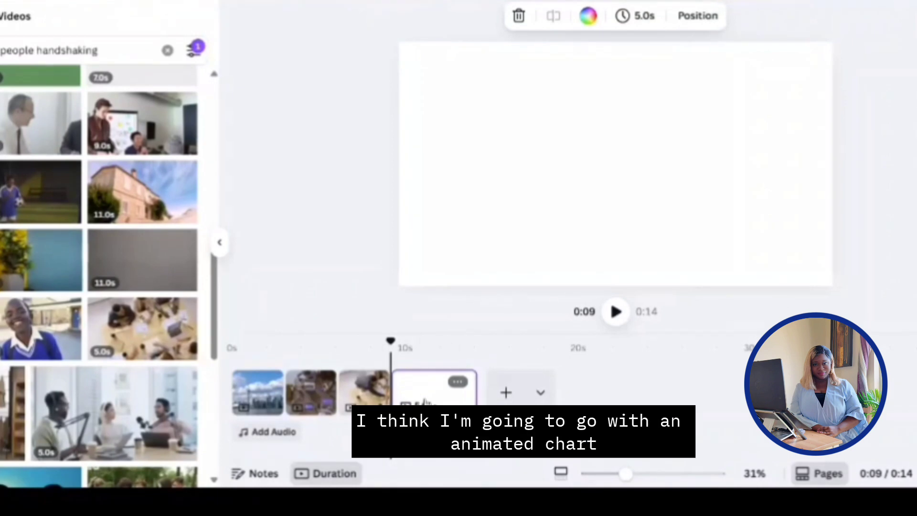
click(167, 50)
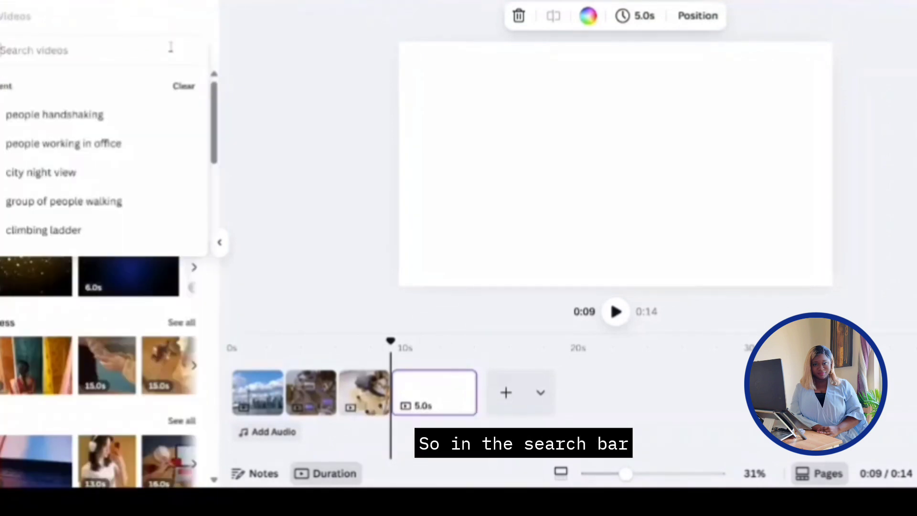
text(animated)
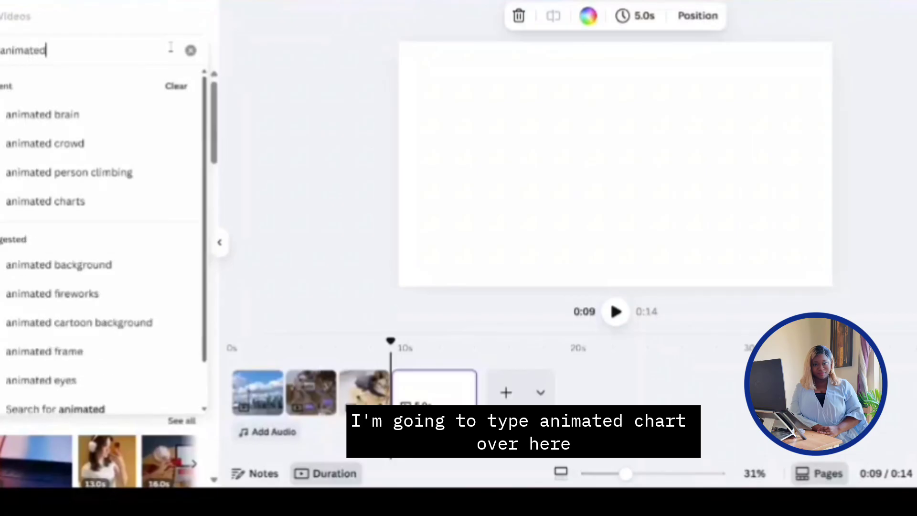
click(72, 203)
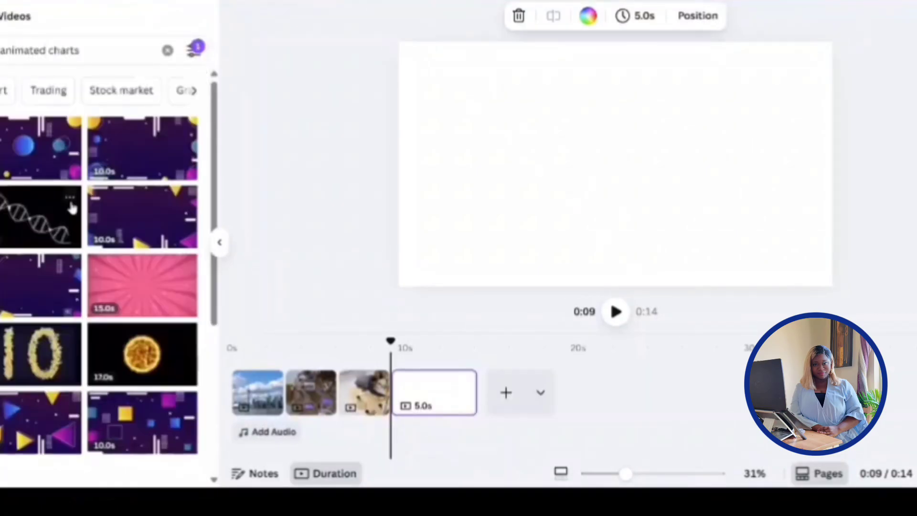
scroll(72, 205, down, 10)
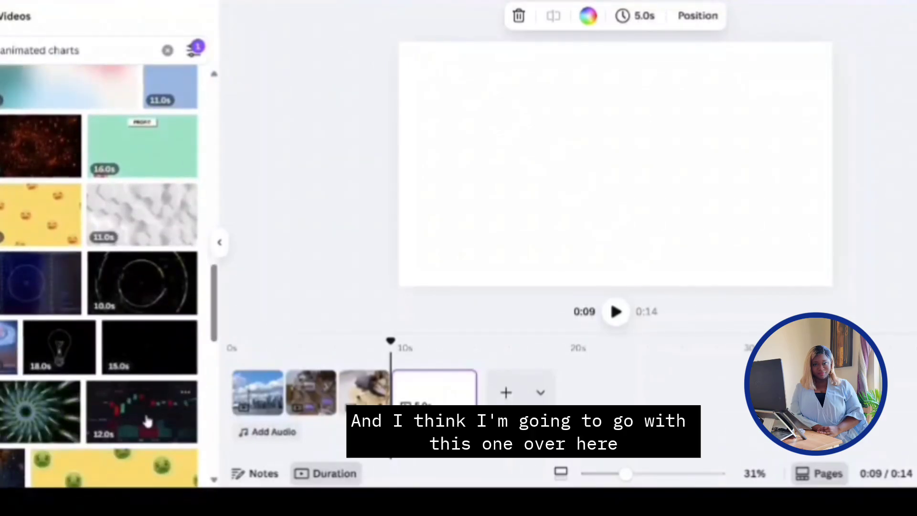
- Place the candlestick chart clip filling the page and trim it to 3 seconds
click(133, 417)
drag(511, 134, 464, 91)
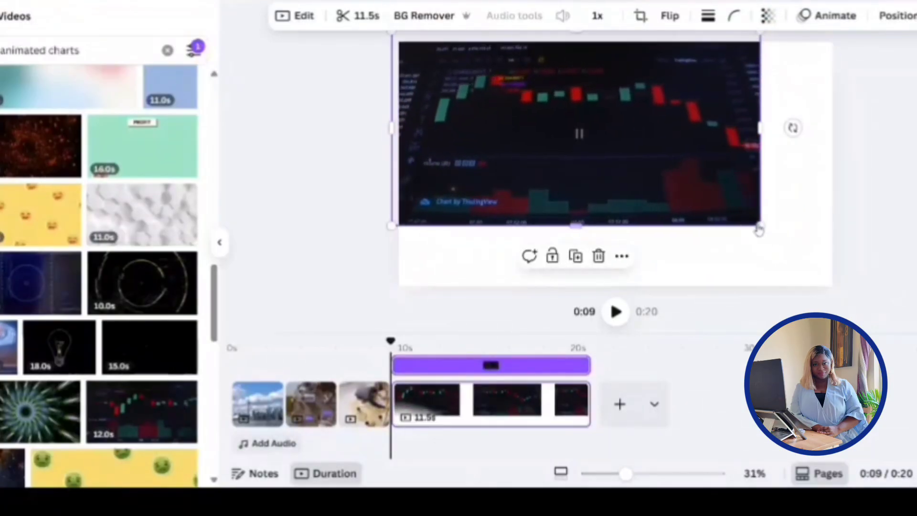
drag(759, 225, 864, 286)
drag(589, 403, 437, 396)
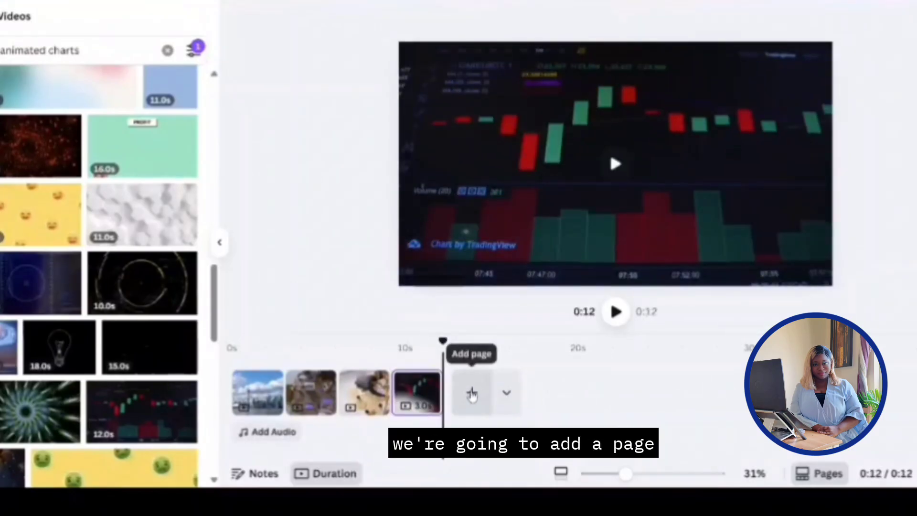
- Add a new page and search stock videos for 'writing in notebook'
click(472, 392)
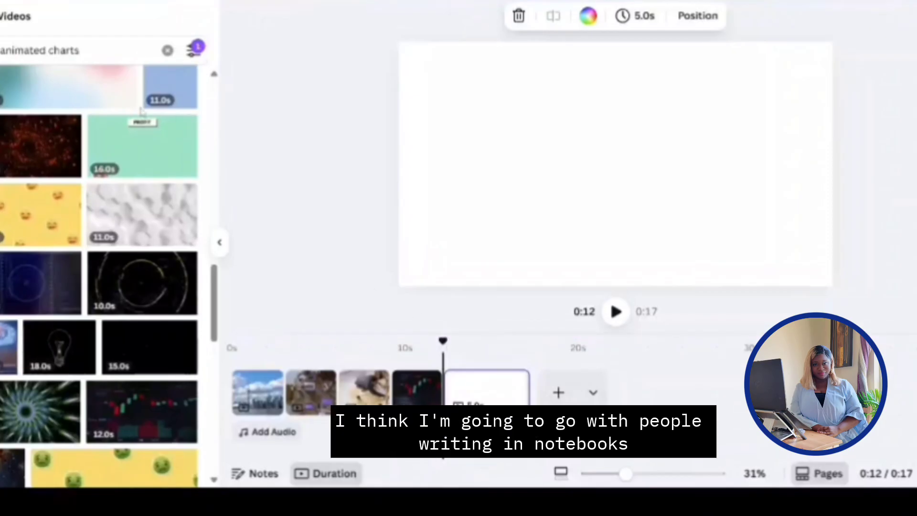
click(168, 52)
text(writing in not)
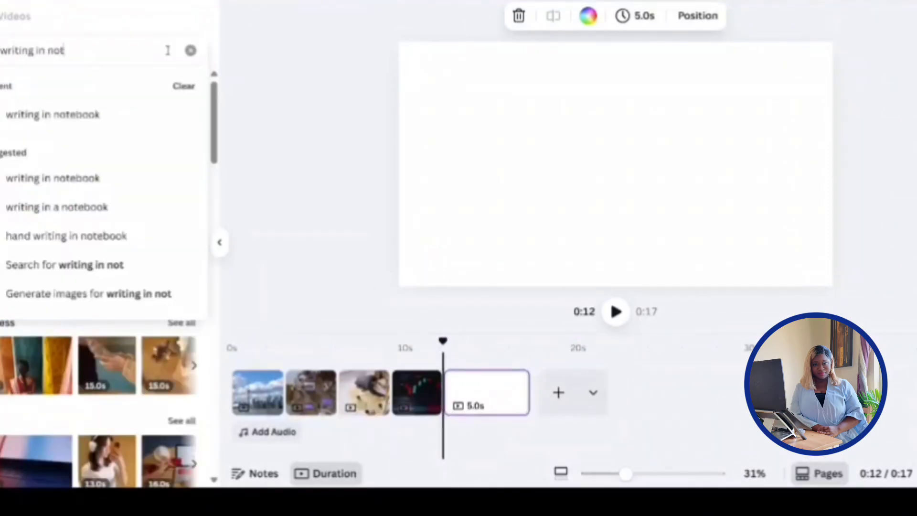
click(102, 115)
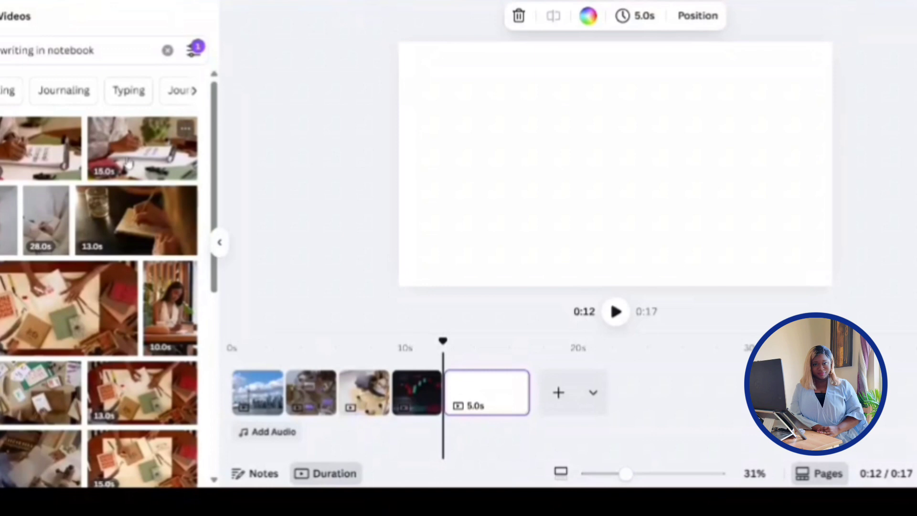
- Place the overhead notebook-writing clip filling the page and trim it to 3 seconds
click(60, 307)
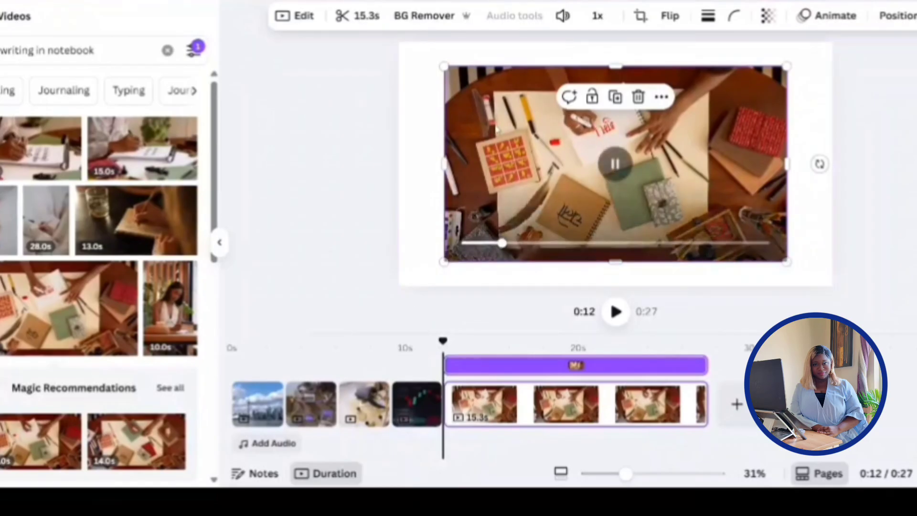
drag(493, 121, 442, 94)
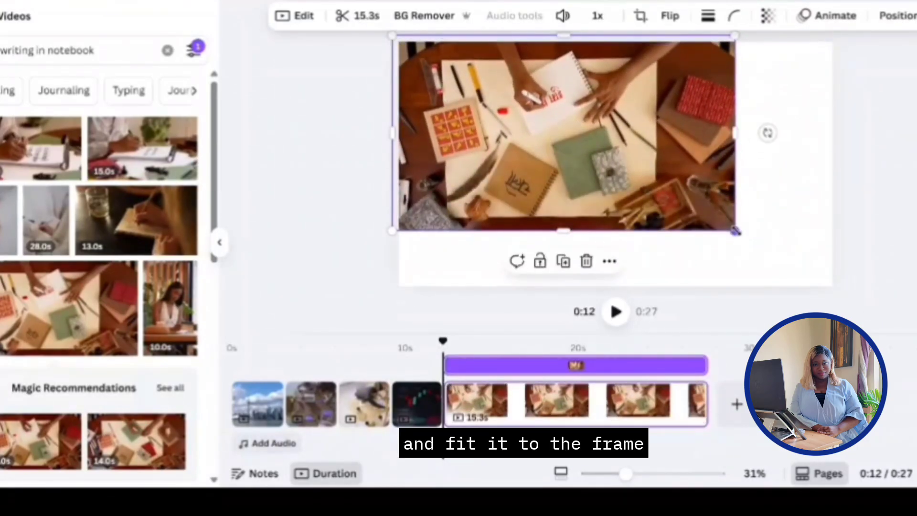
drag(736, 231, 844, 291)
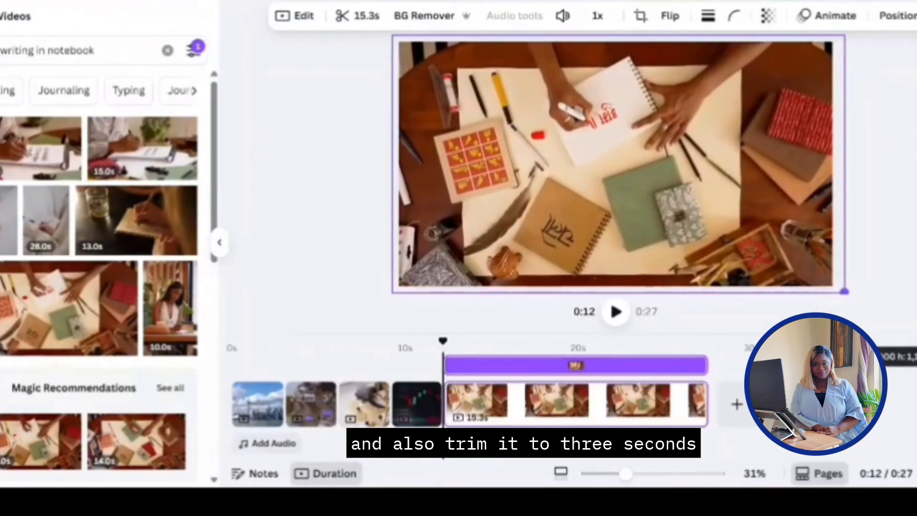
drag(707, 404, 498, 399)
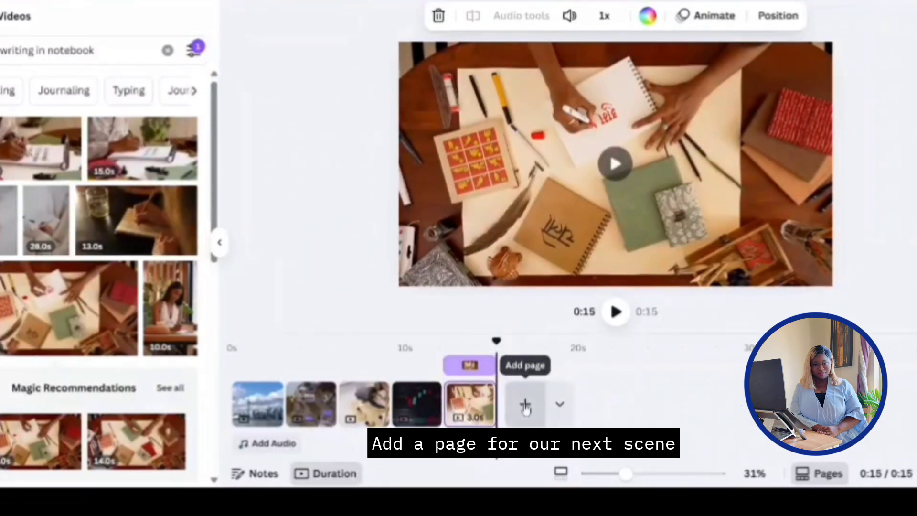
- Add a new page, move the playhead to 0:17, and search stock videos for 'money'
click(526, 408)
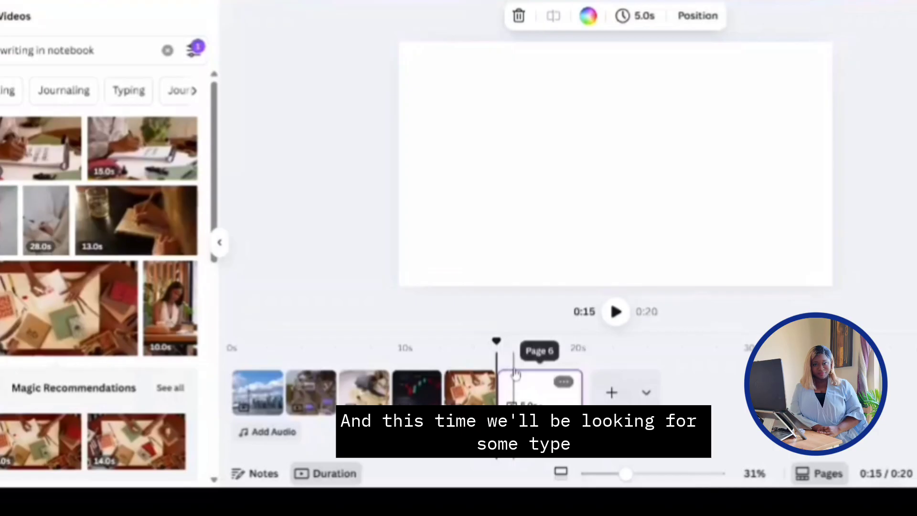
drag(497, 341, 537, 346)
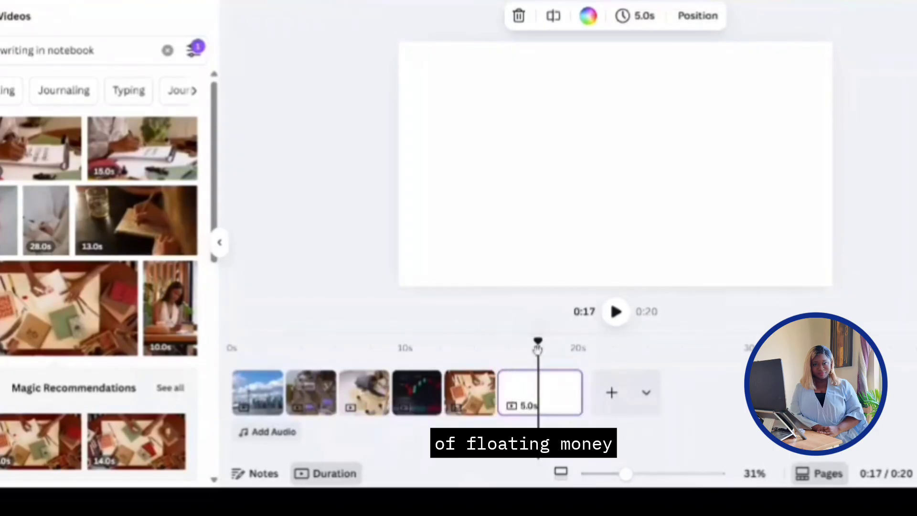
click(167, 50)
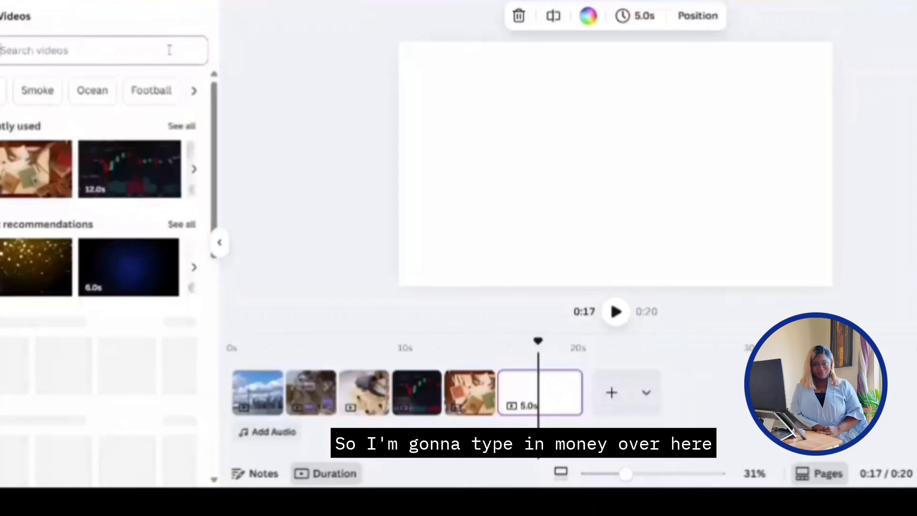
click(151, 50)
text(money)
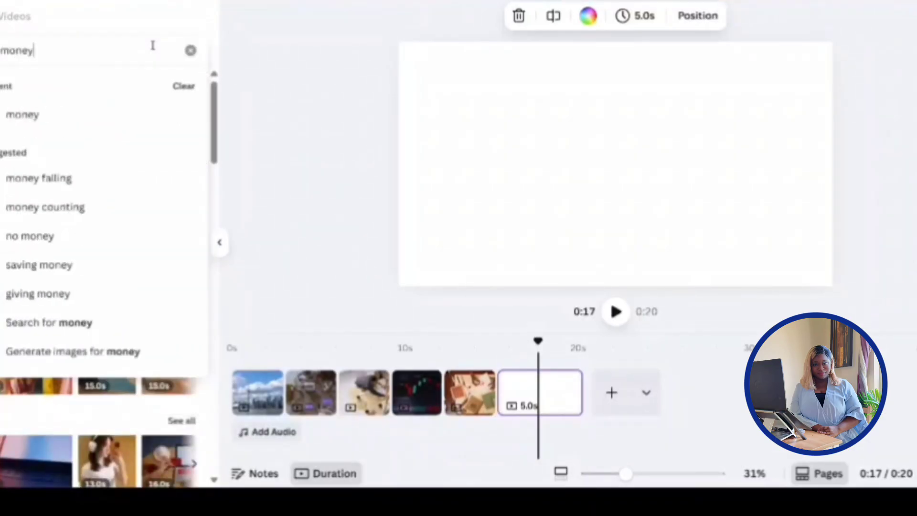
click(31, 122)
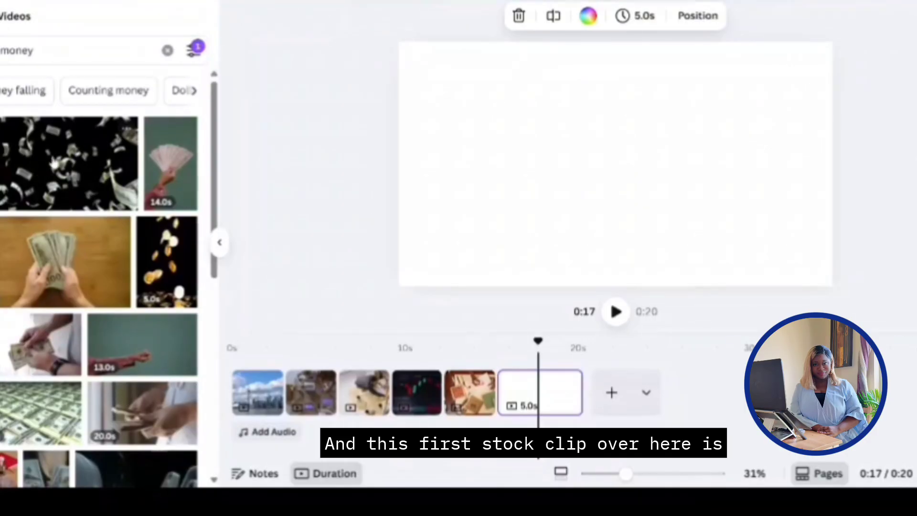
- Place the falling-money clip filling the page and trim it to about 3 seconds
click(54, 163)
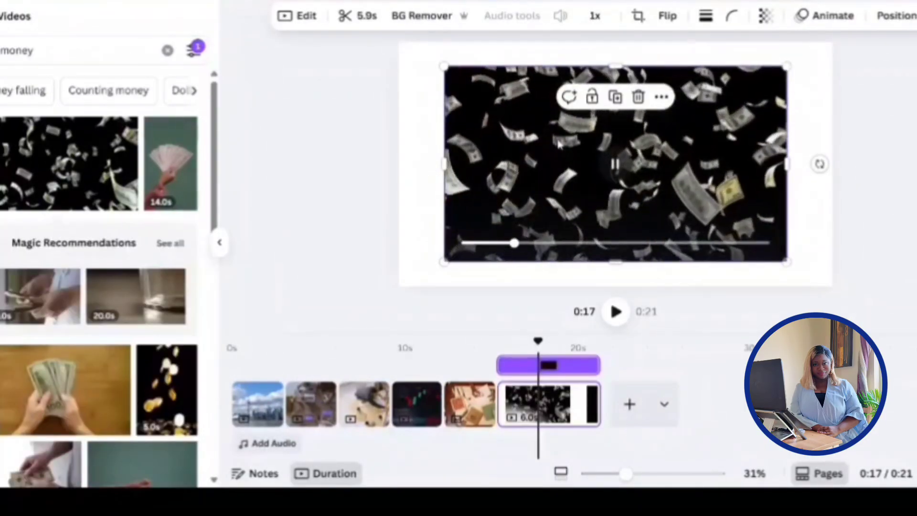
drag(558, 145, 503, 120)
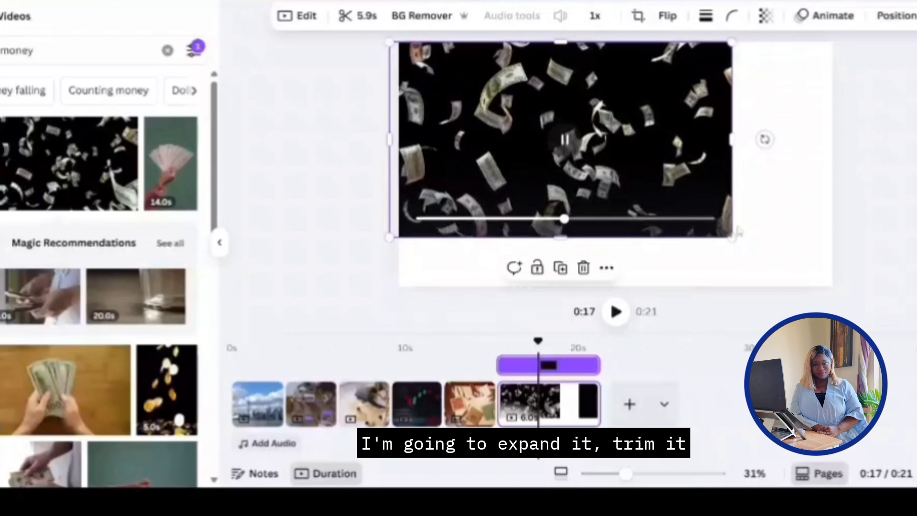
drag(738, 232, 832, 285)
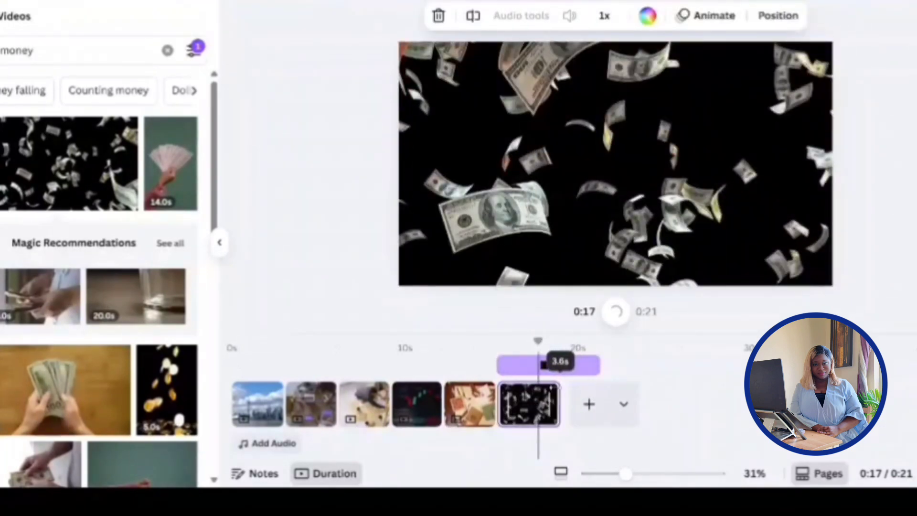
drag(559, 403, 548, 404)
click(651, 368)
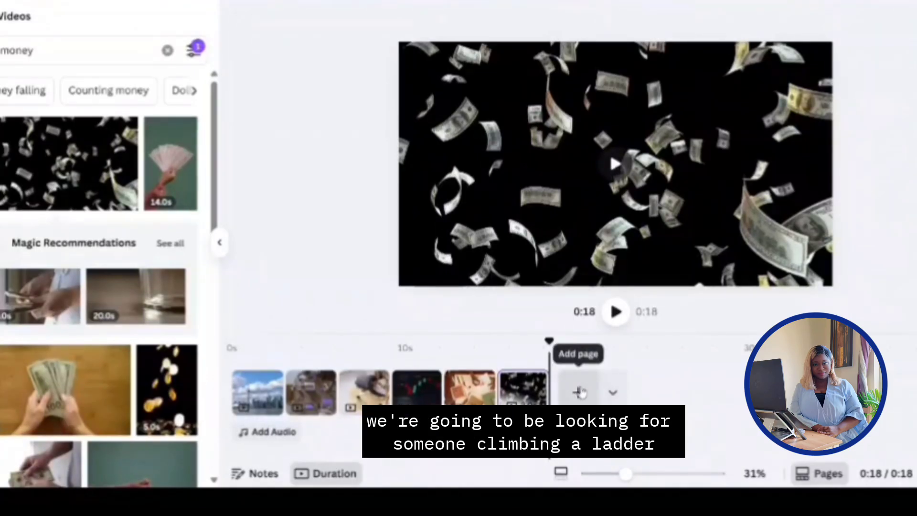
- Add a page after the money clip and search stock videos for 'climbing ladder'
click(579, 392)
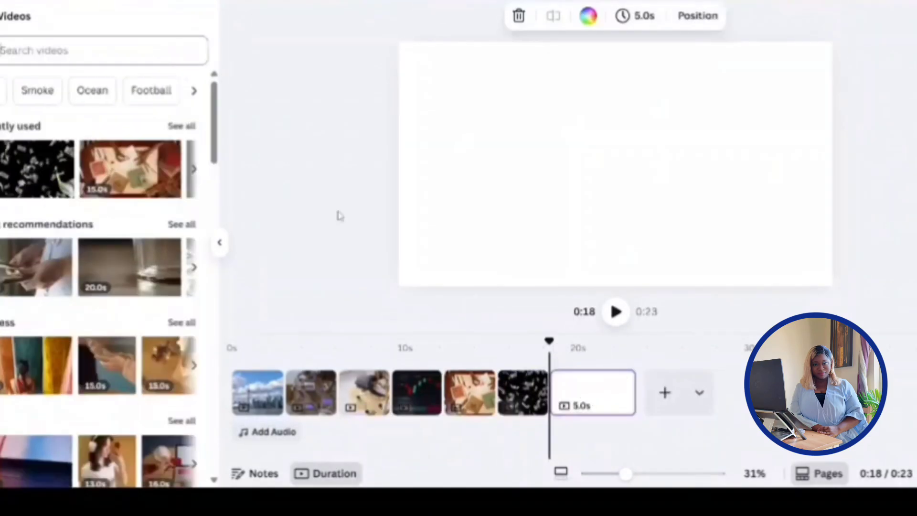
click(84, 53)
text(climbing)
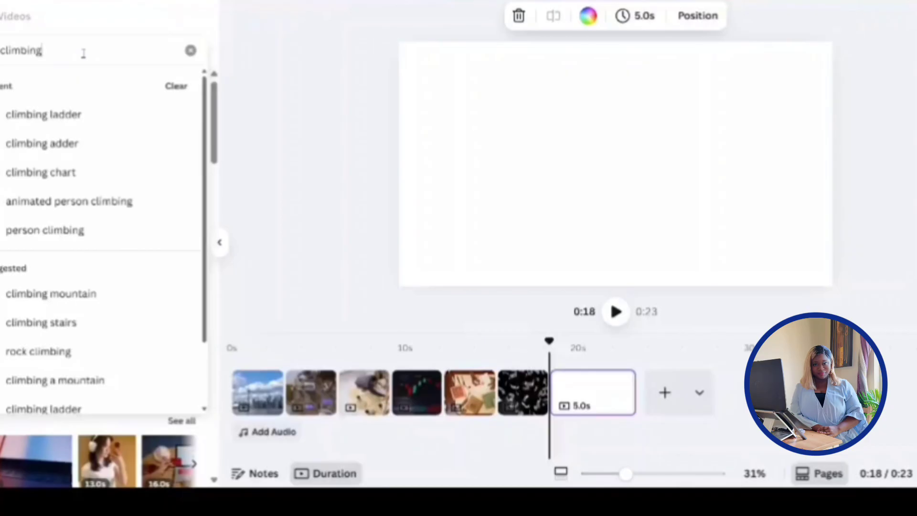
click(86, 119)
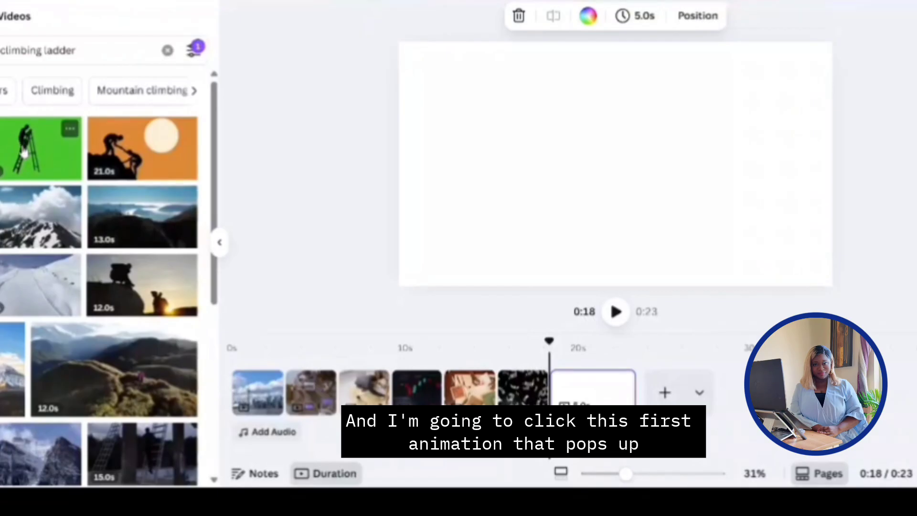
- Place the green-screen ladder-climbing clip and resize it to fill the page
click(24, 152)
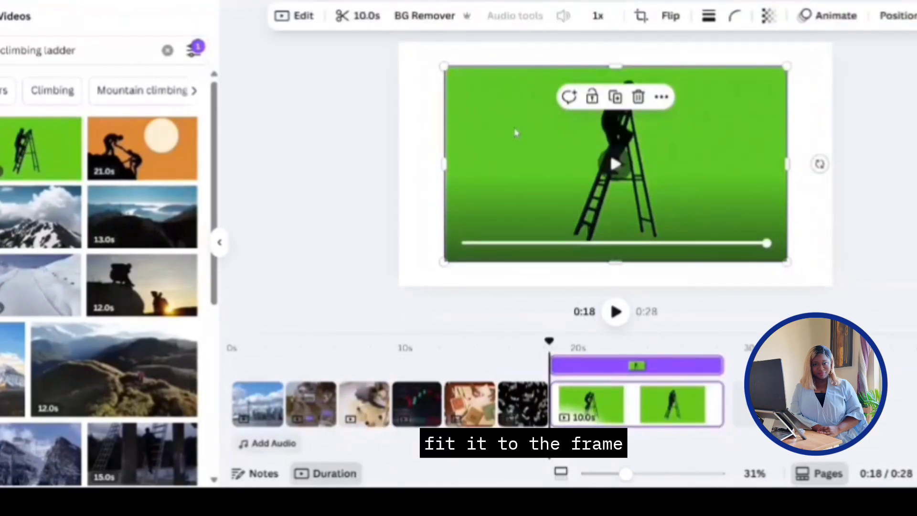
drag(515, 132, 468, 102)
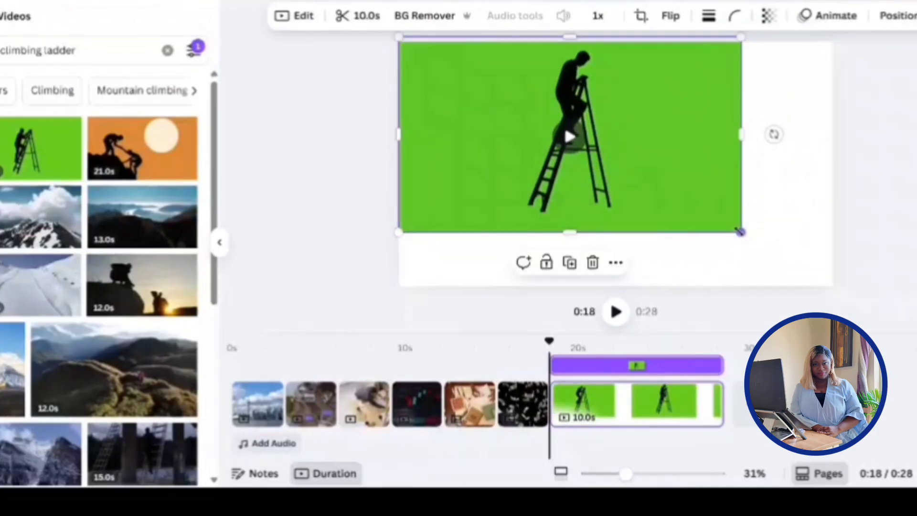
drag(740, 232, 839, 286)
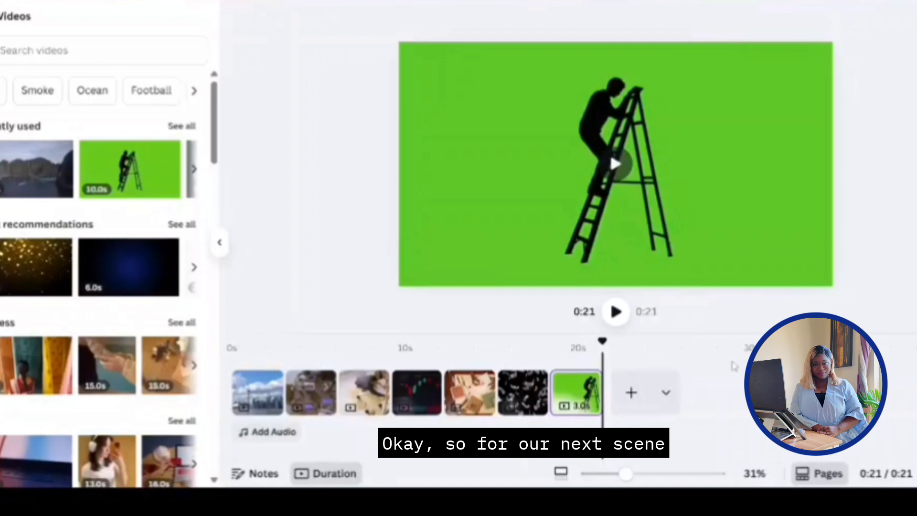
- Add a page after the ladder clip and search stock videos for 'animated brain'
click(631, 392)
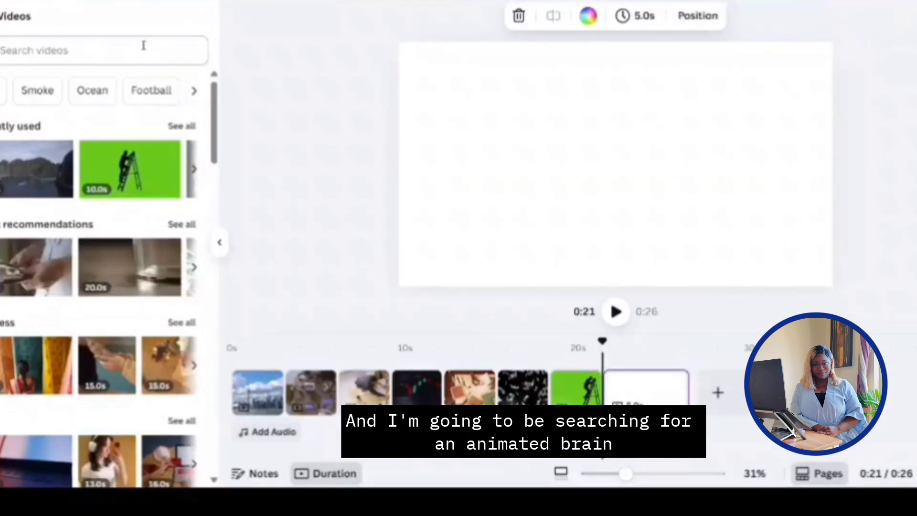
click(65, 49)
text(an)
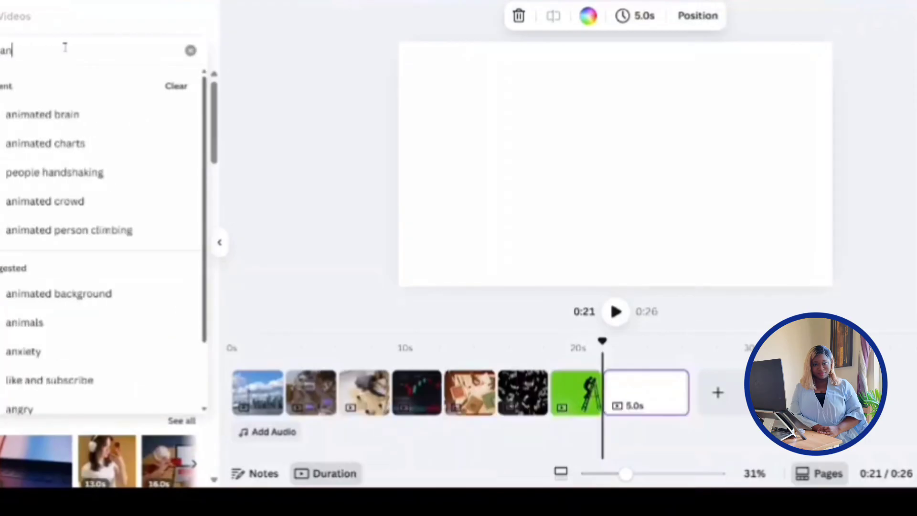
text(imated)
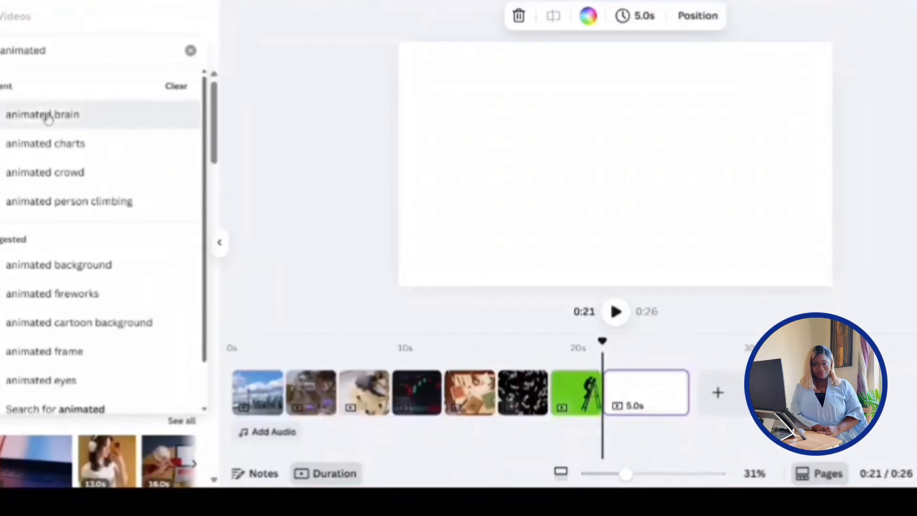
click(45, 112)
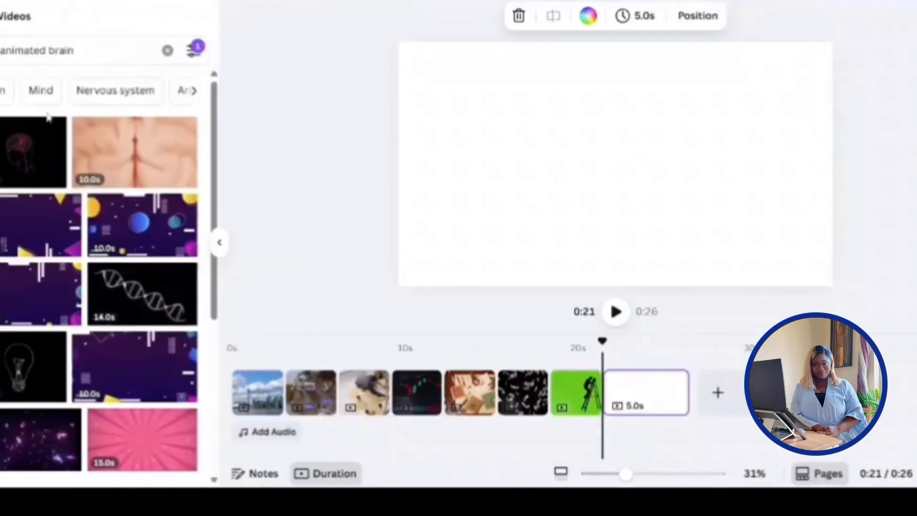
- Place the animated brain clip full-page, trim it to about 3 seconds, and add a blank page after it
click(22, 155)
drag(558, 136, 465, 107)
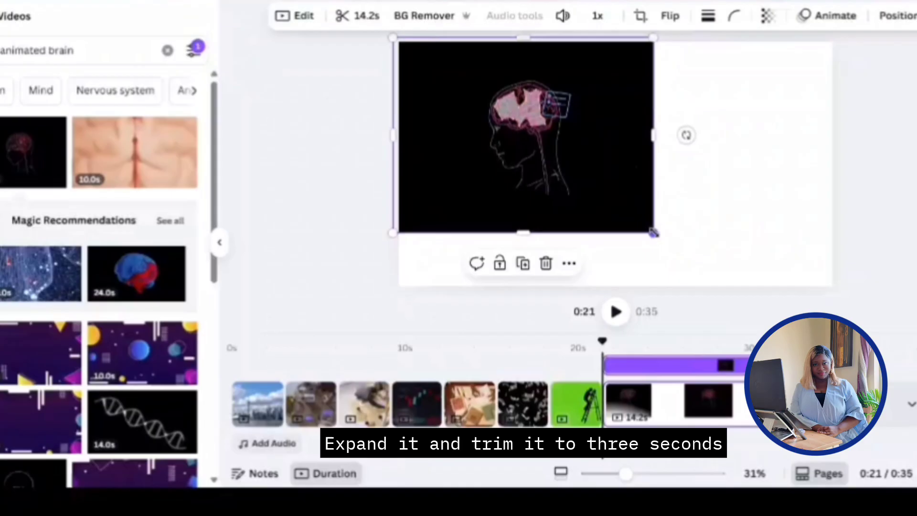
drag(653, 232, 834, 335)
drag(848, 403, 645, 409)
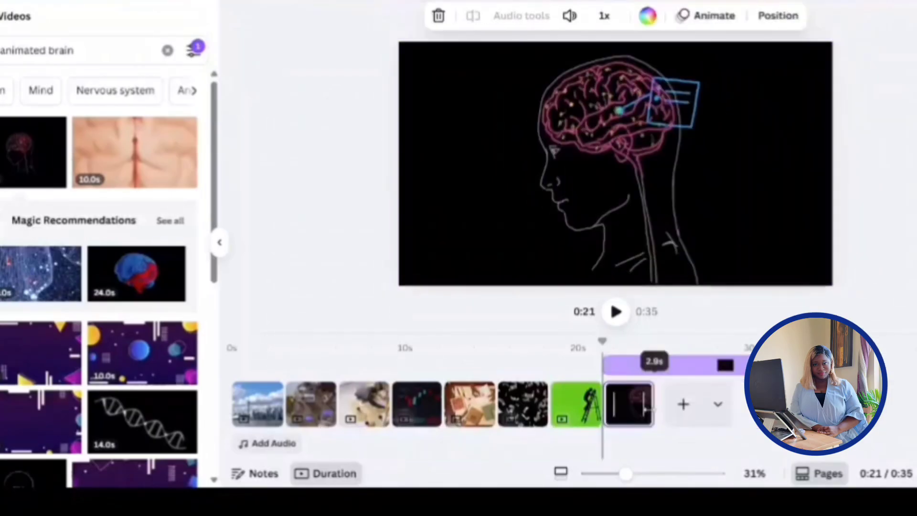
click(686, 408)
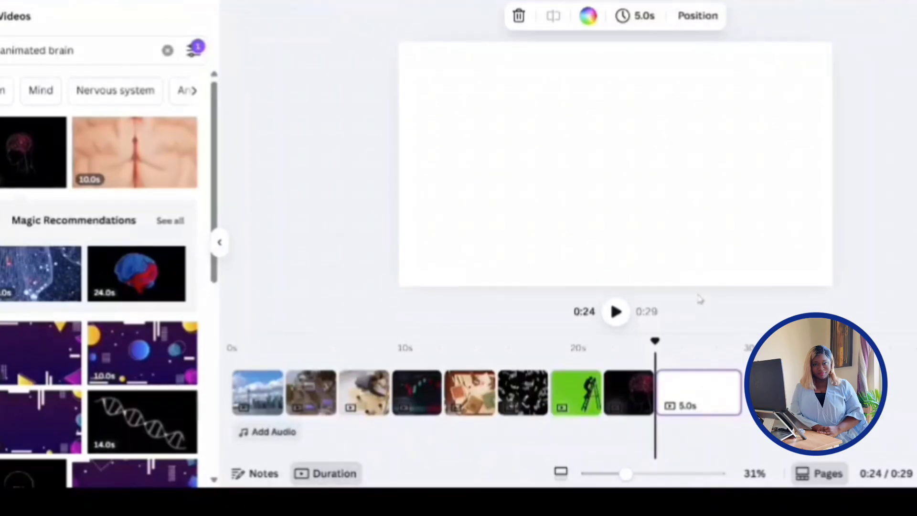
- Search 'group of people walking', add the walking-feet clip and stretch it to fill the page
click(109, 51)
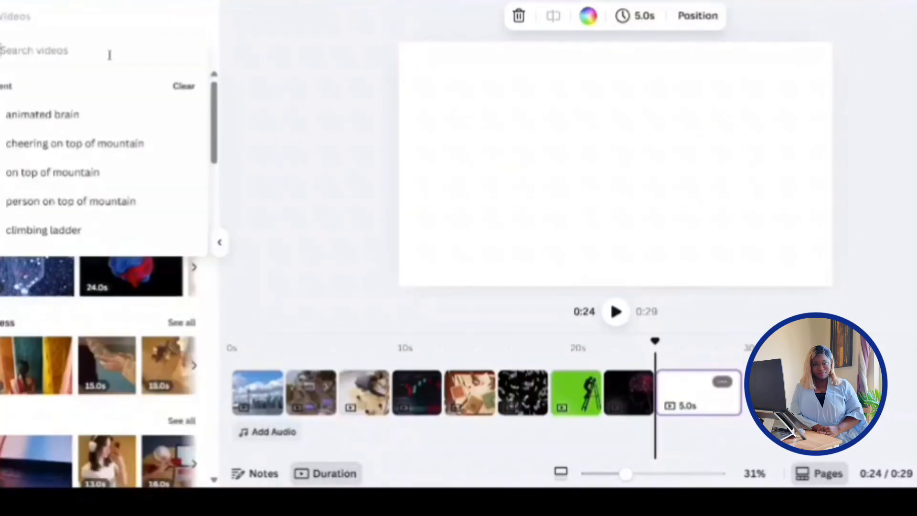
text(group)
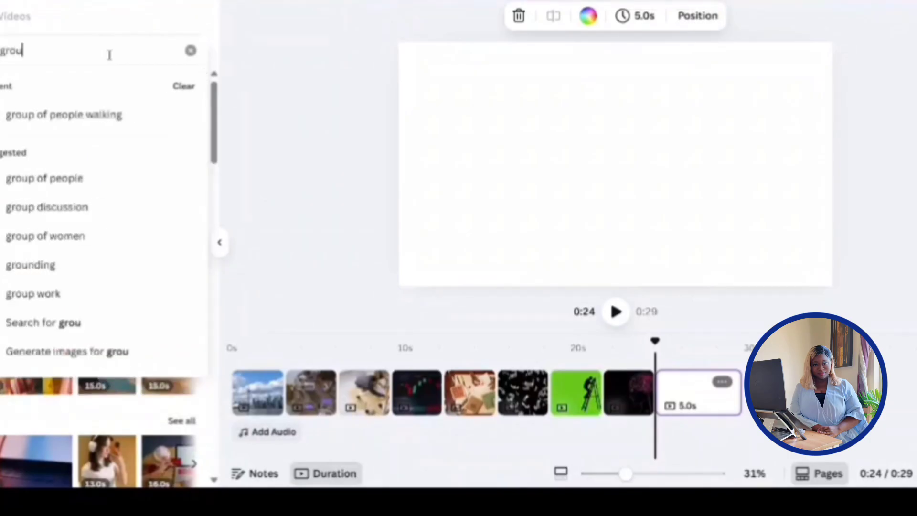
click(75, 123)
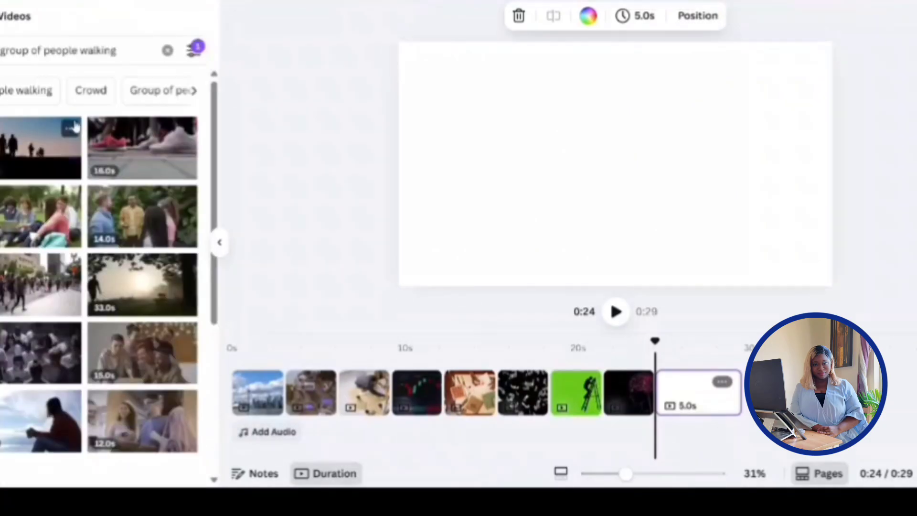
click(131, 151)
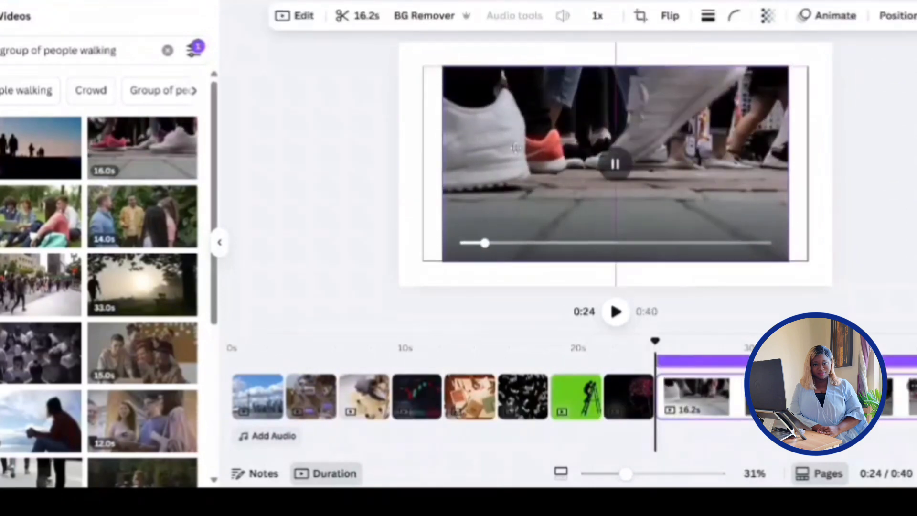
drag(535, 164, 485, 124)
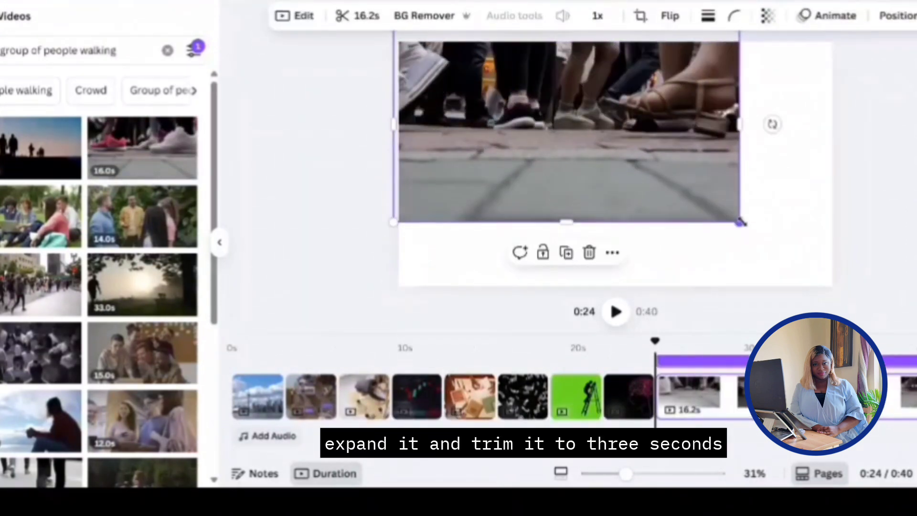
drag(739, 222, 852, 286)
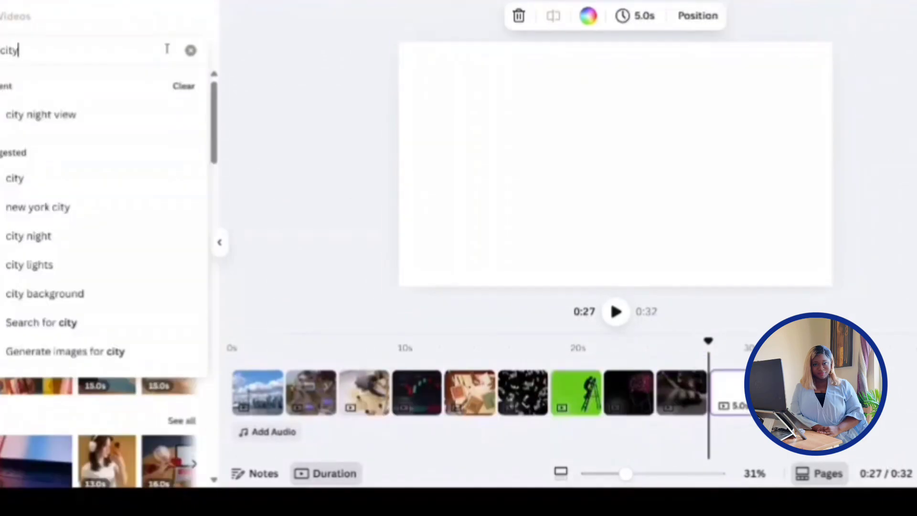
- Search 'city night view', add the aerial night-street clip and stretch it to fill the page
text(night)
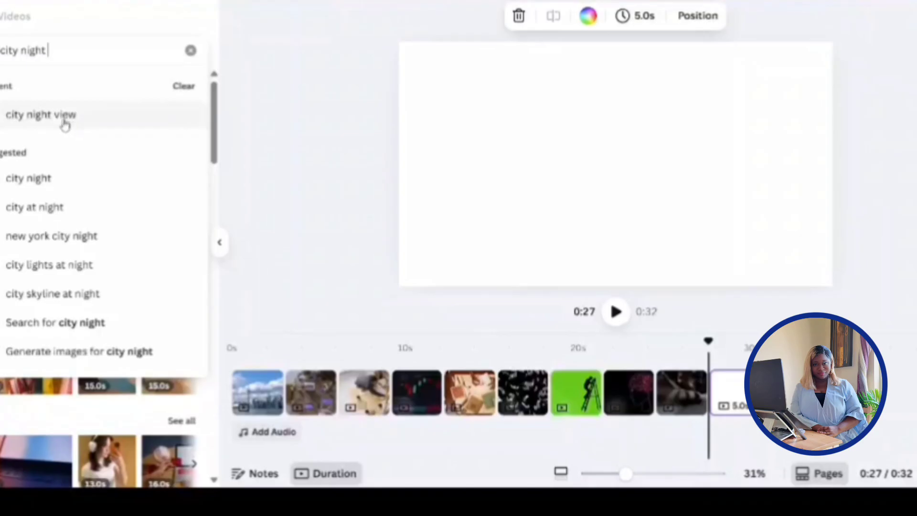
click(65, 124)
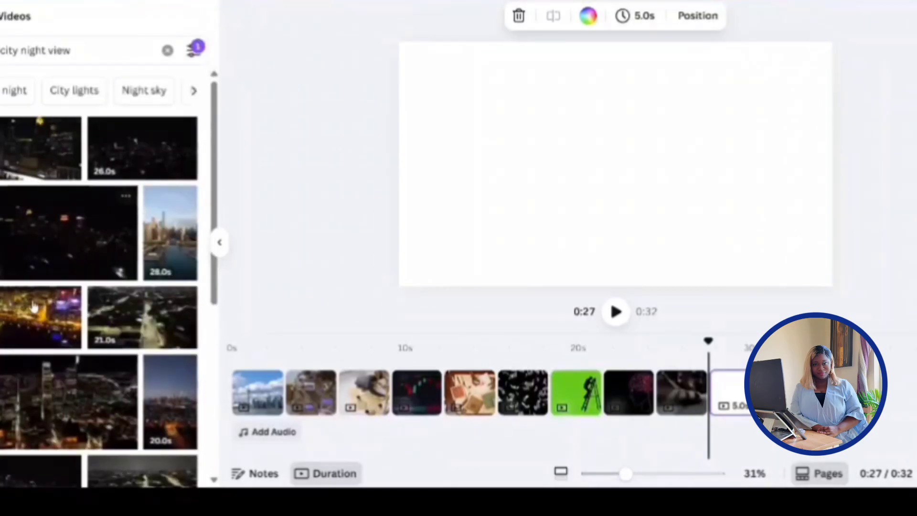
click(140, 320)
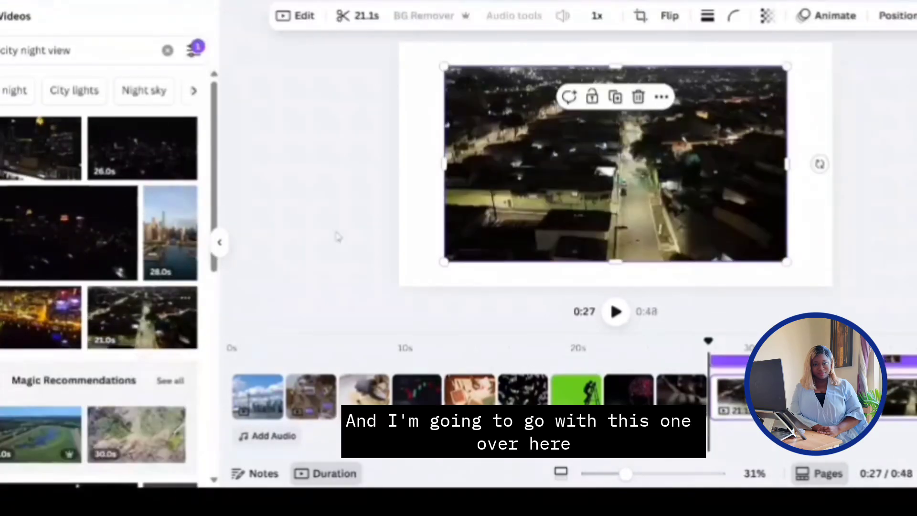
drag(539, 143, 487, 111)
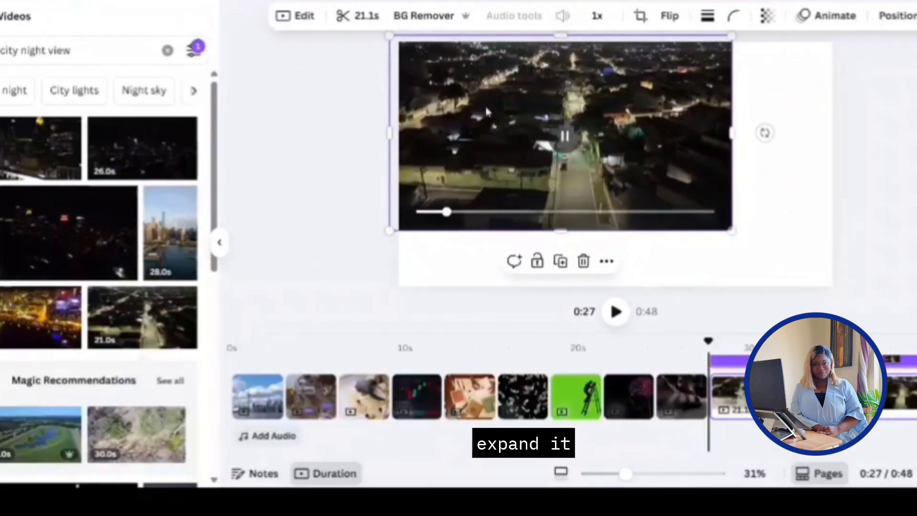
drag(731, 230, 844, 292)
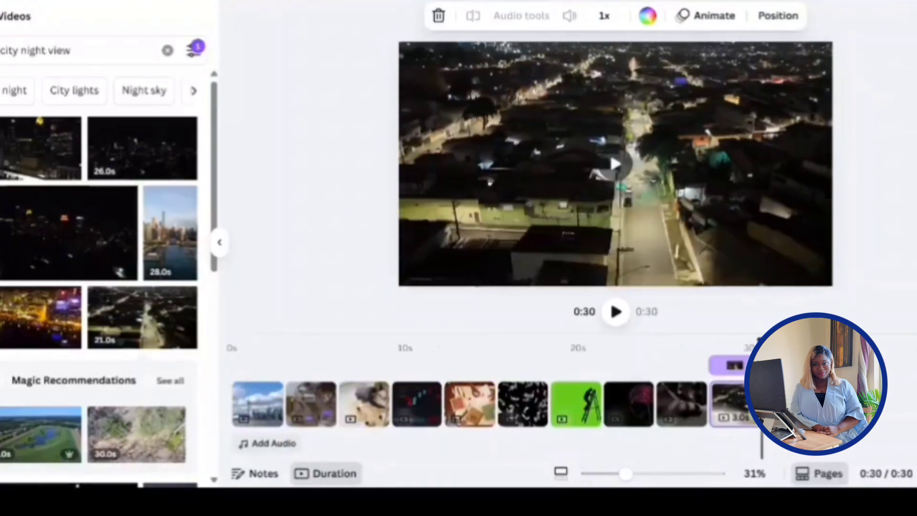
drag(751, 340, 752, 407)
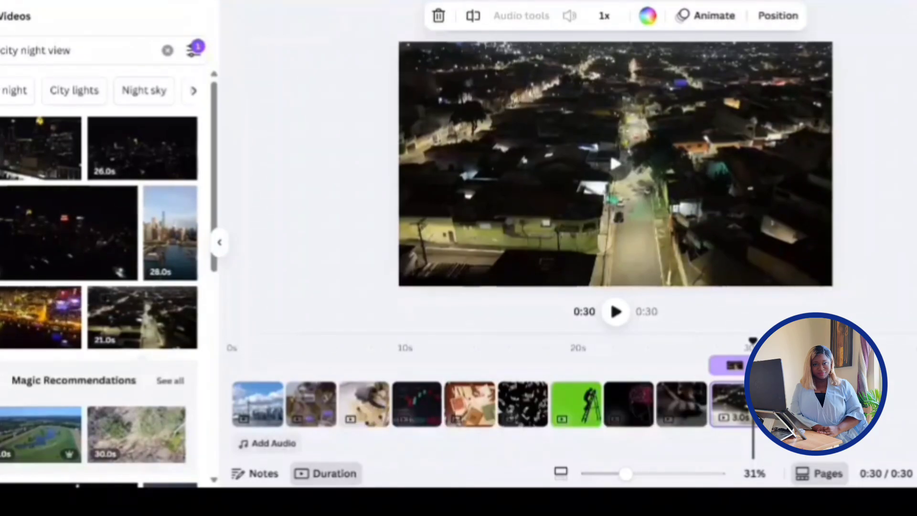
- Generate a 37.3s AI voiceover of the pasted motivational script in the Ralph voice
click(3, 191)
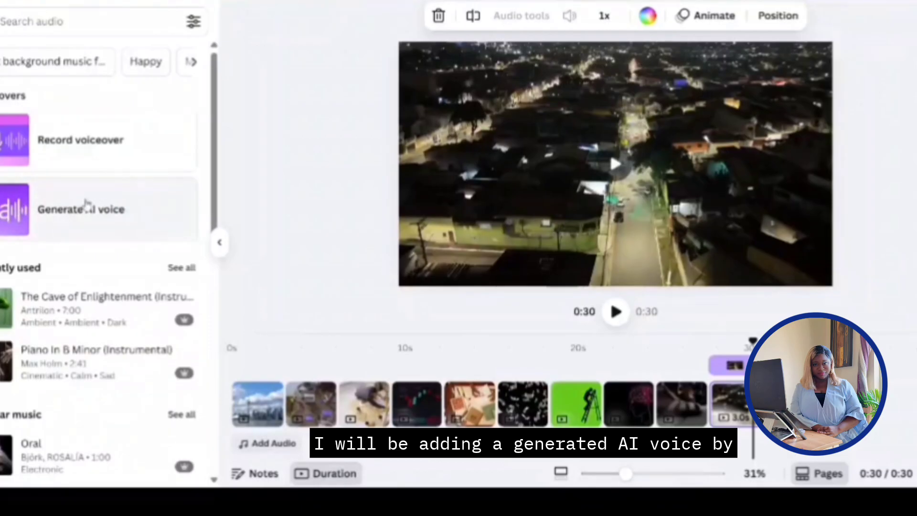
click(12, 206)
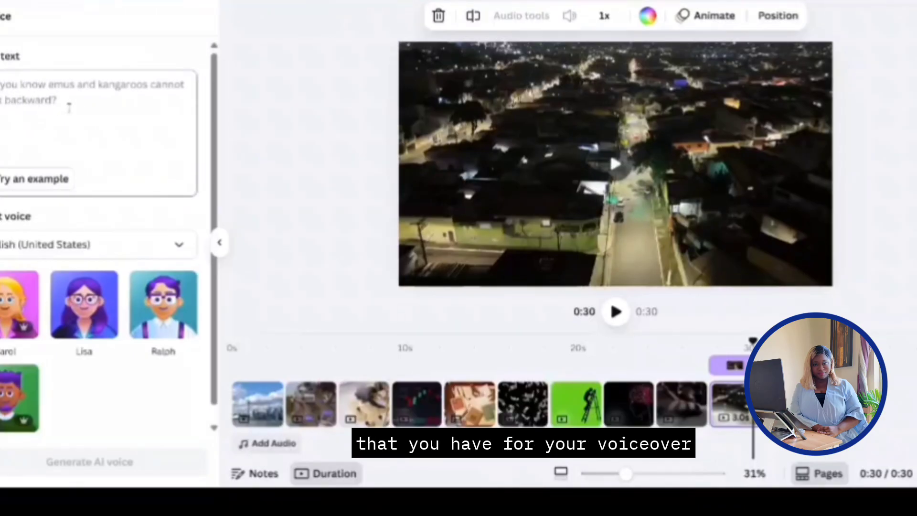
click(164, 302)
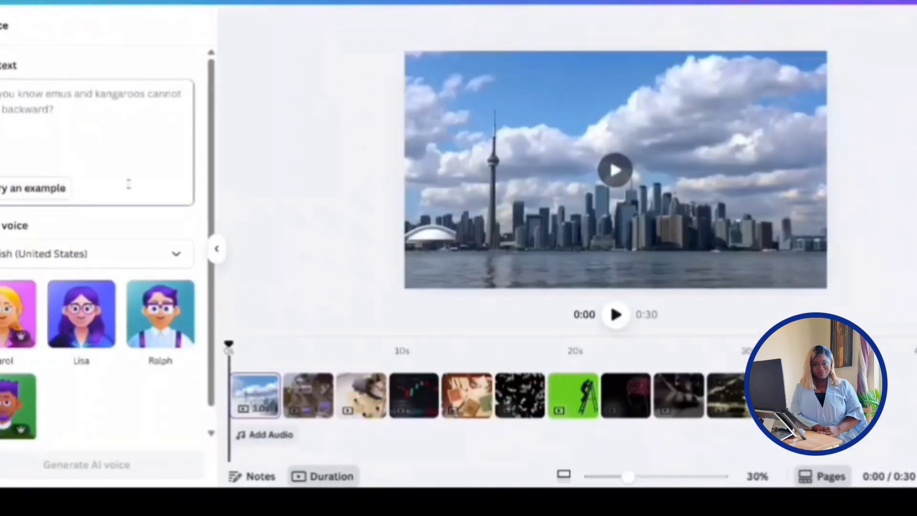
click(80, 157)
key(ctrl+v)
click(168, 306)
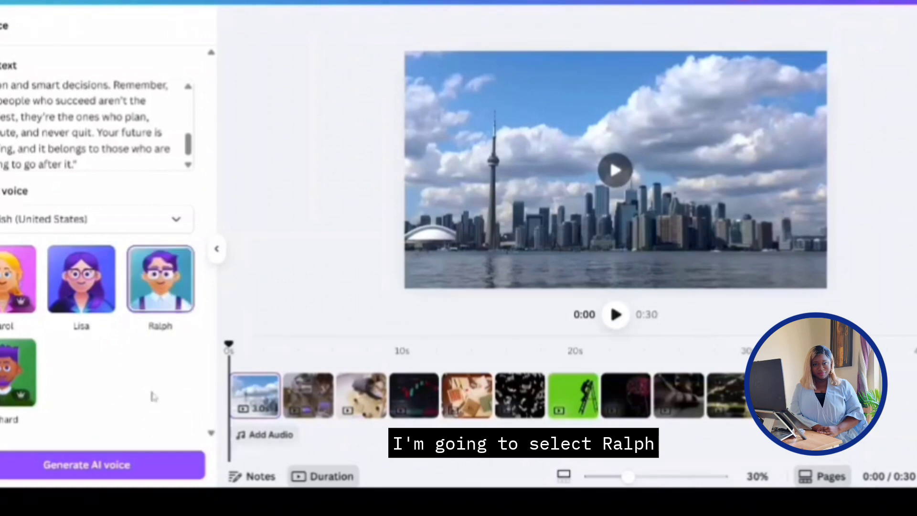
click(102, 466)
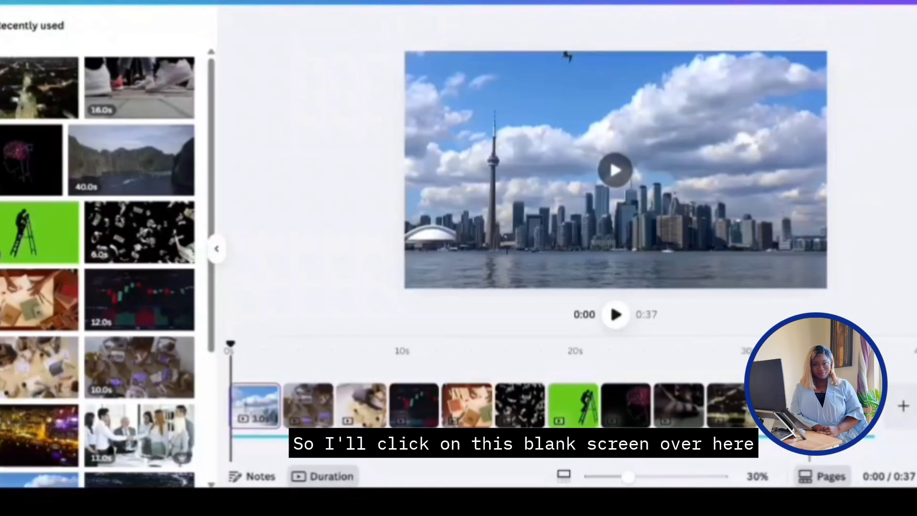
- Fill the last page with the handshake office clip and move it between the falling-money and ladder scenes
click(814, 406)
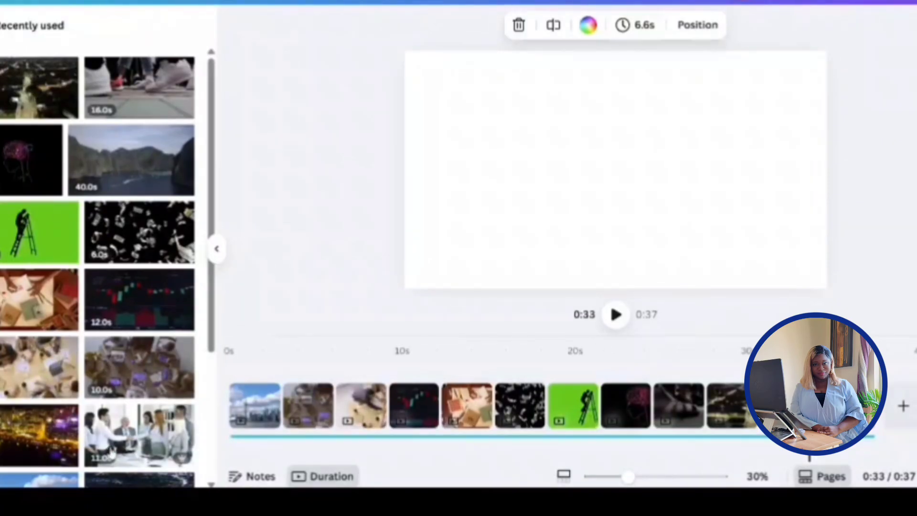
click(119, 430)
drag(738, 200, 696, 173)
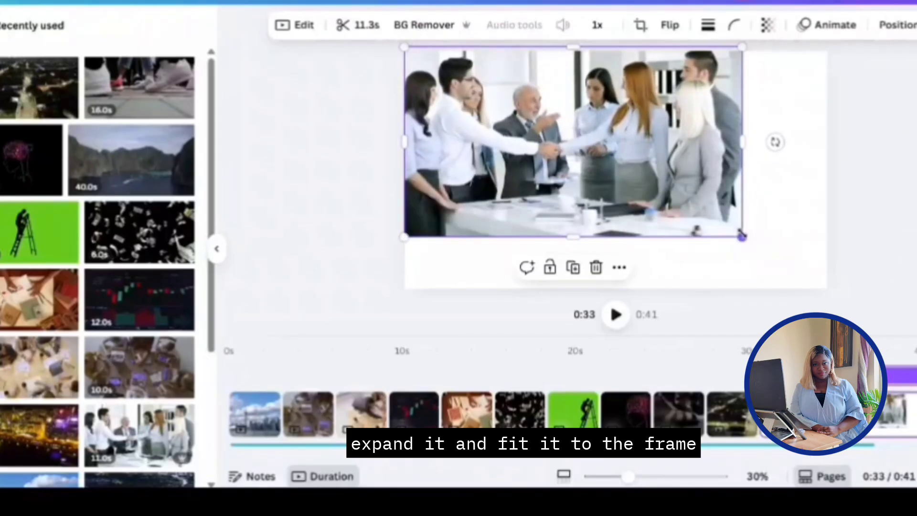
drag(748, 243, 838, 293)
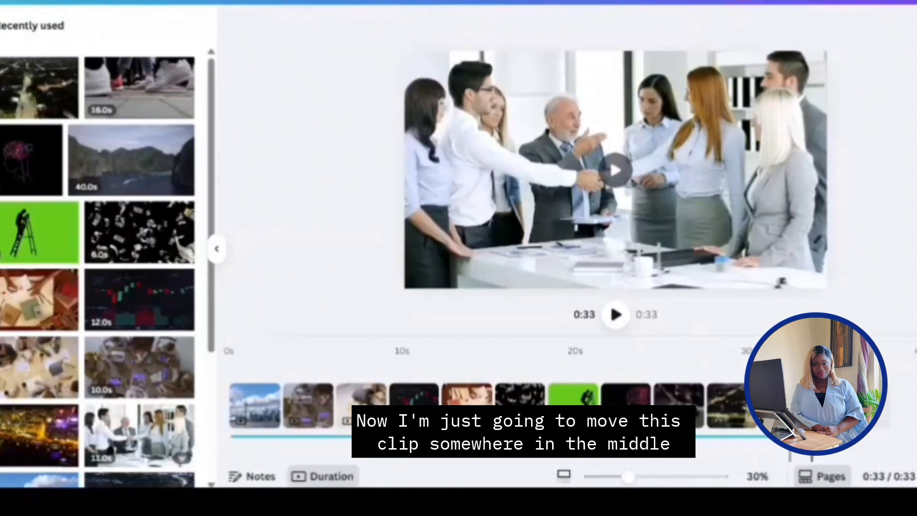
drag(730, 406, 549, 403)
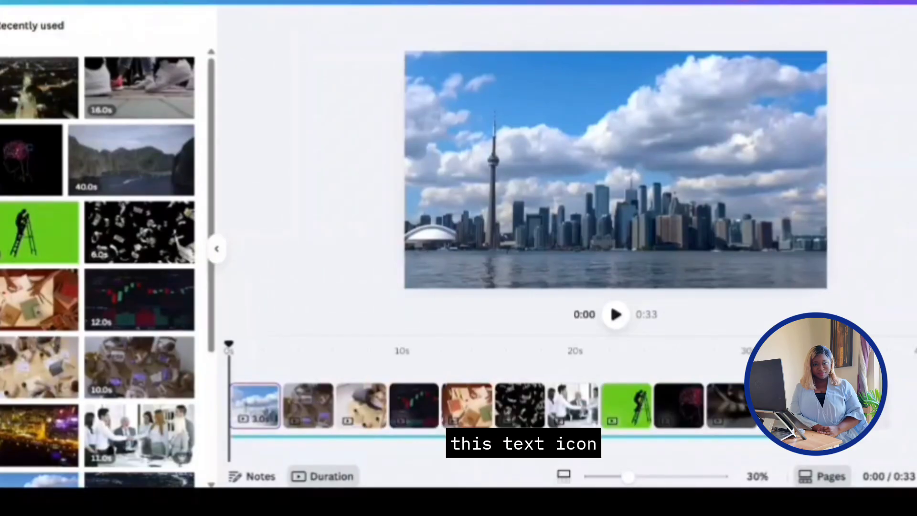
- Add a white 'SUCCESS 101' heading over the opening skyline clip
click(2, 248)
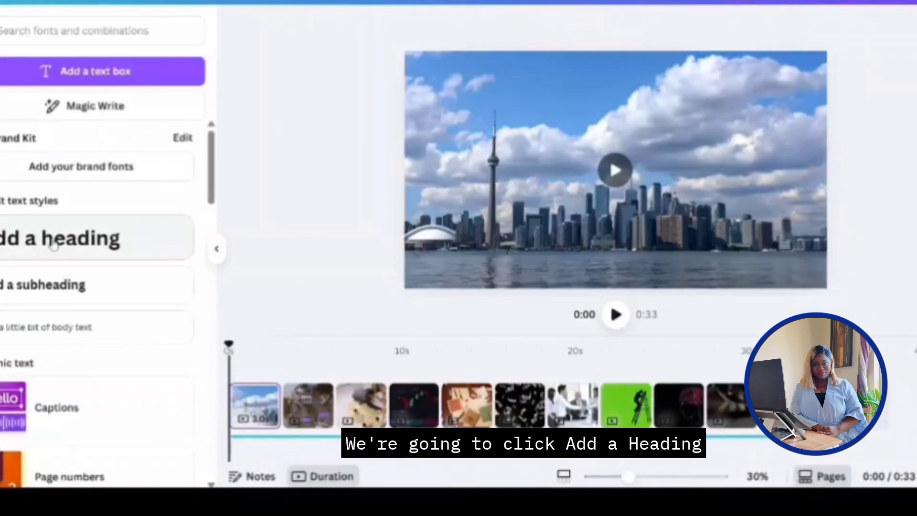
click(57, 242)
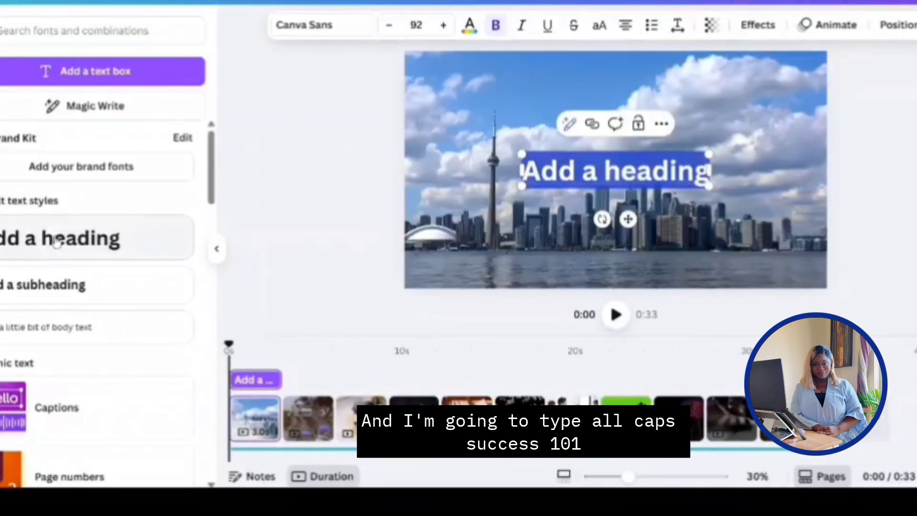
text(SU)
text(CC)
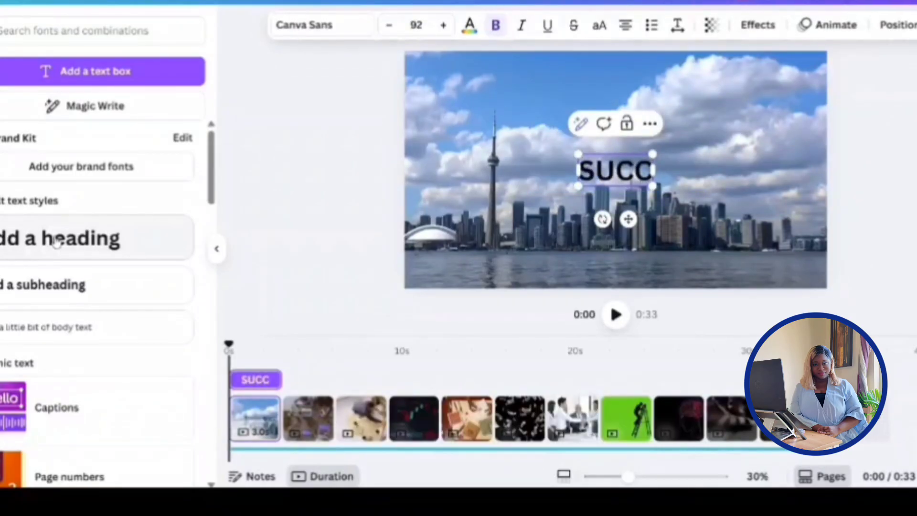
text(ESS 101)
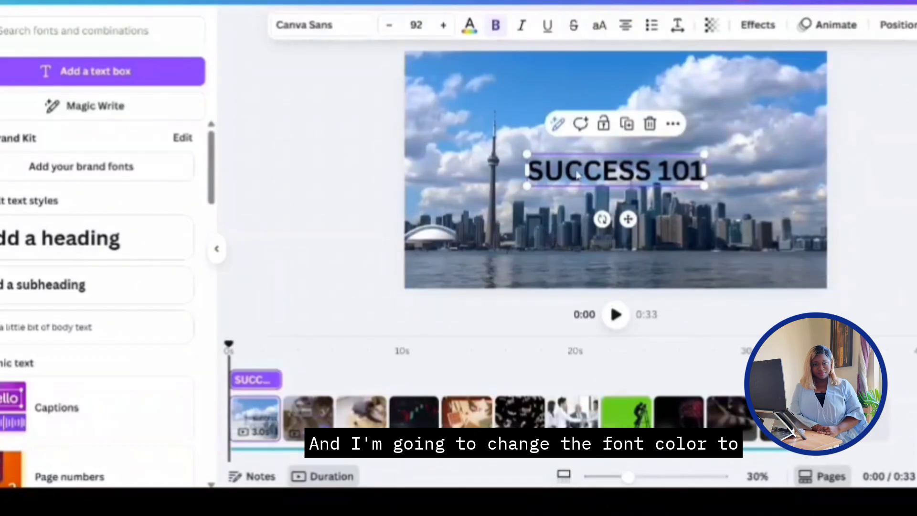
click(471, 30)
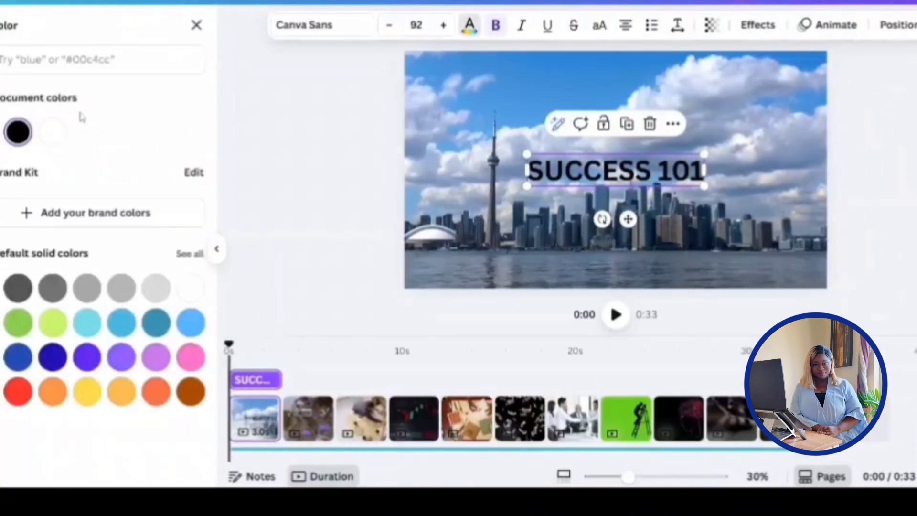
click(54, 138)
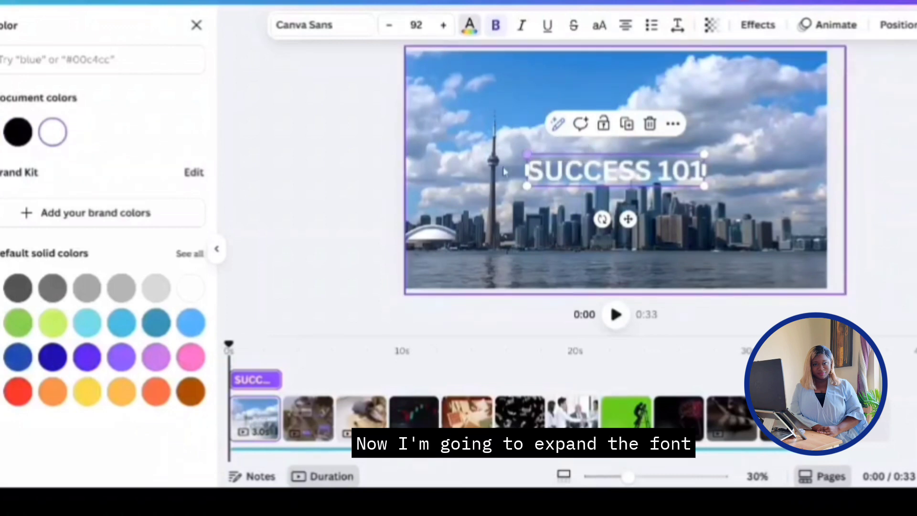
- Enlarge the title to size 168 and set its font to Archivo Black
drag(527, 154, 454, 130)
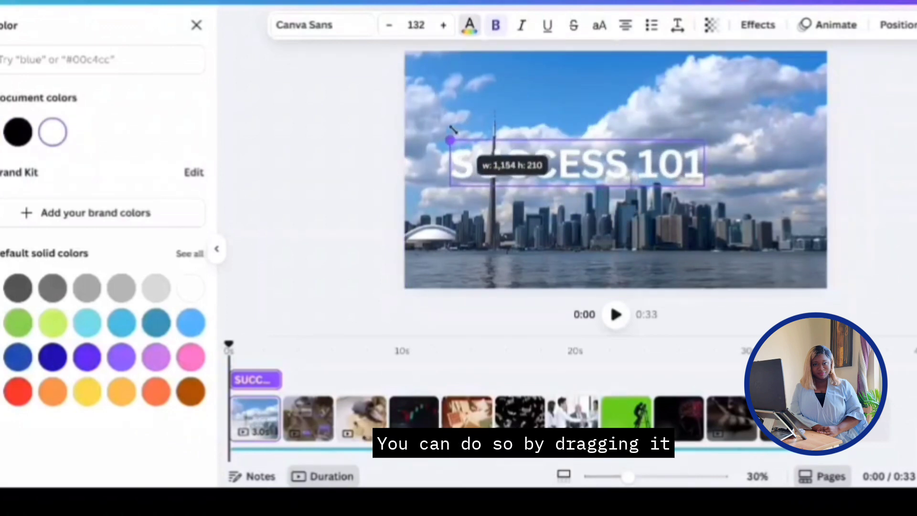
click(444, 27)
click(444, 27)
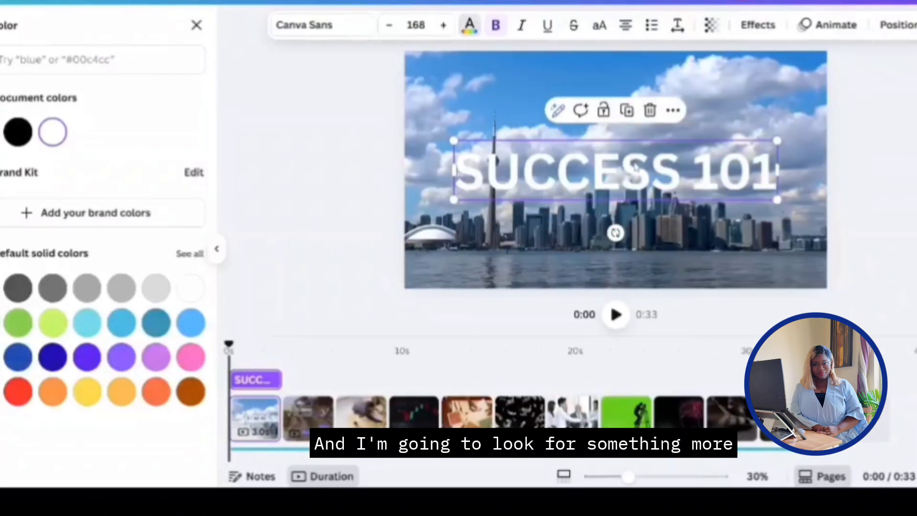
click(345, 30)
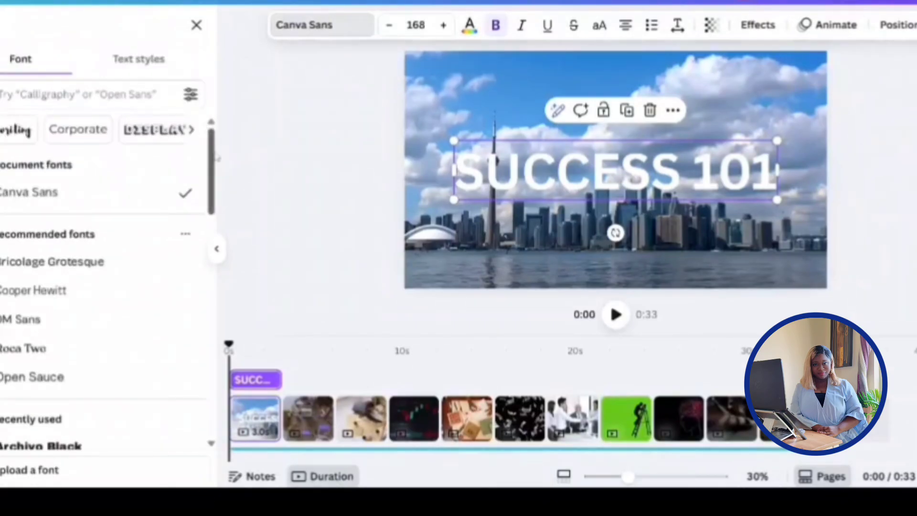
scroll(121, 219, down, 5)
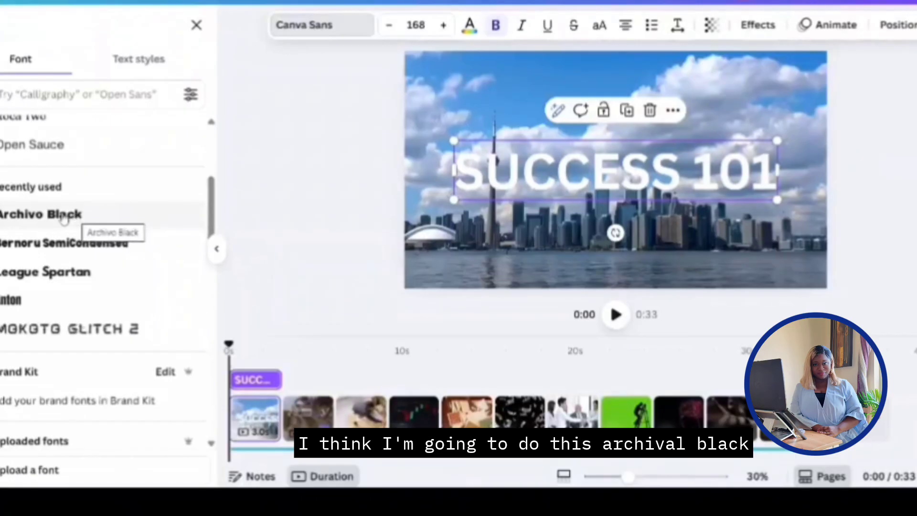
click(64, 216)
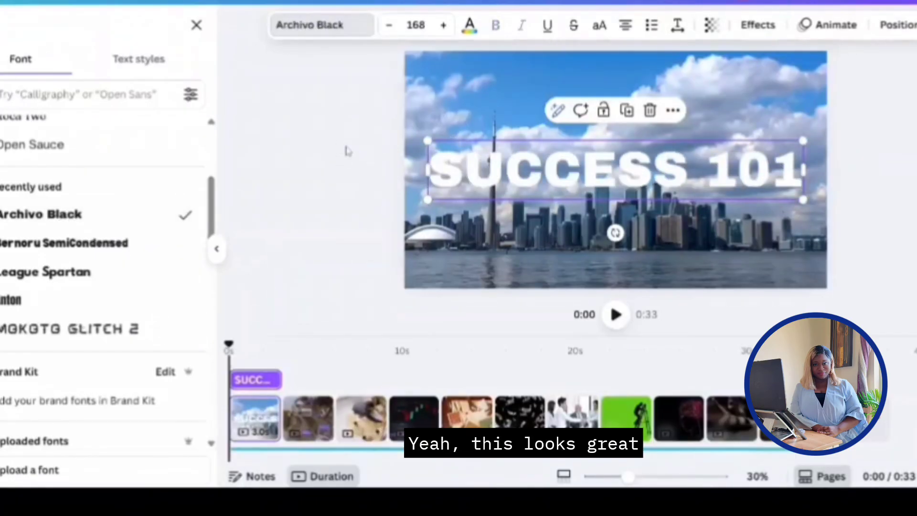
key(Escape)
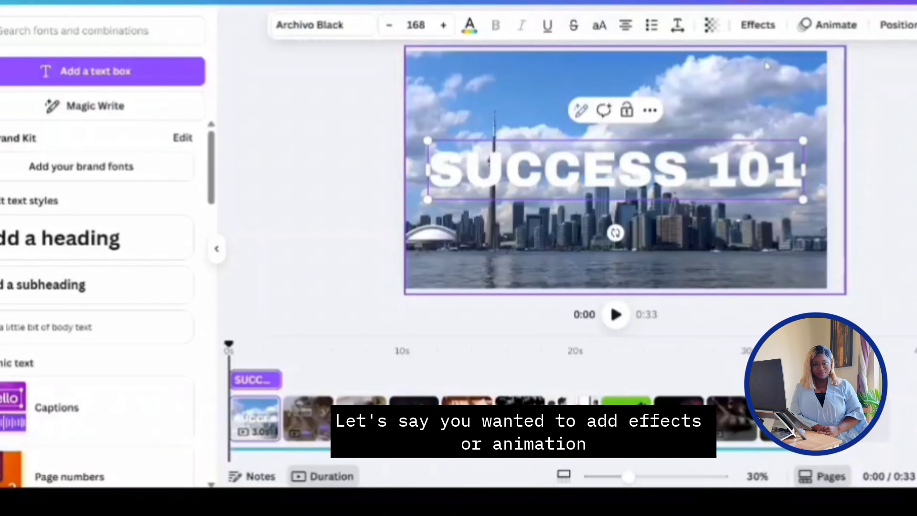
- Preview the Splice and Outline text effects on the title
click(760, 24)
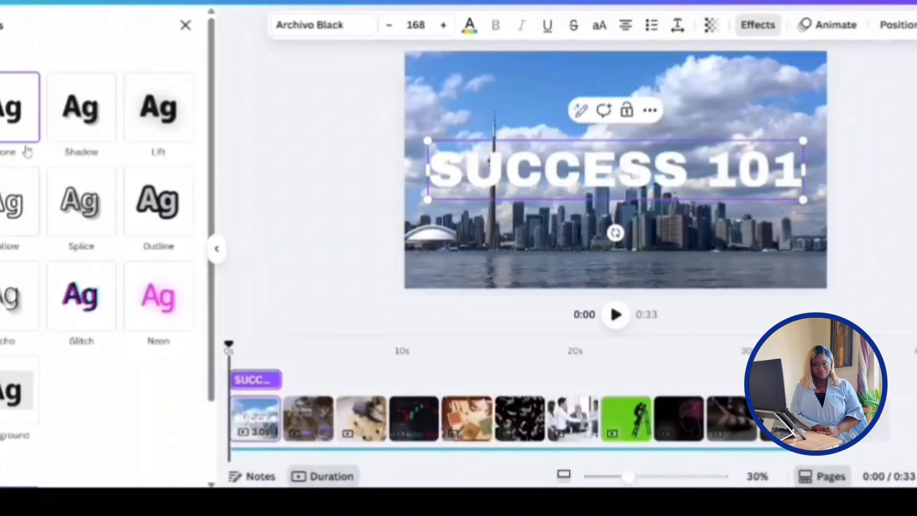
click(80, 217)
click(143, 213)
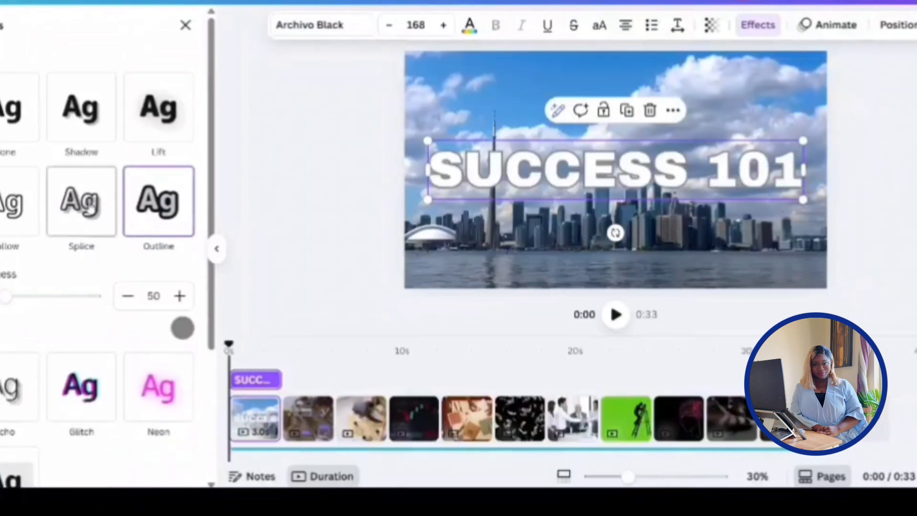
click(80, 200)
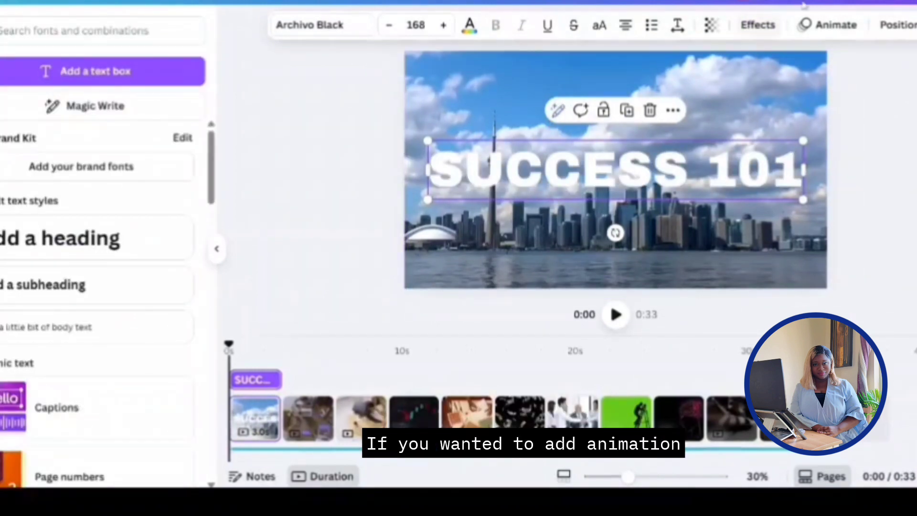
- Apply the Typewriter animation to the SUCCESS 101 title
click(829, 30)
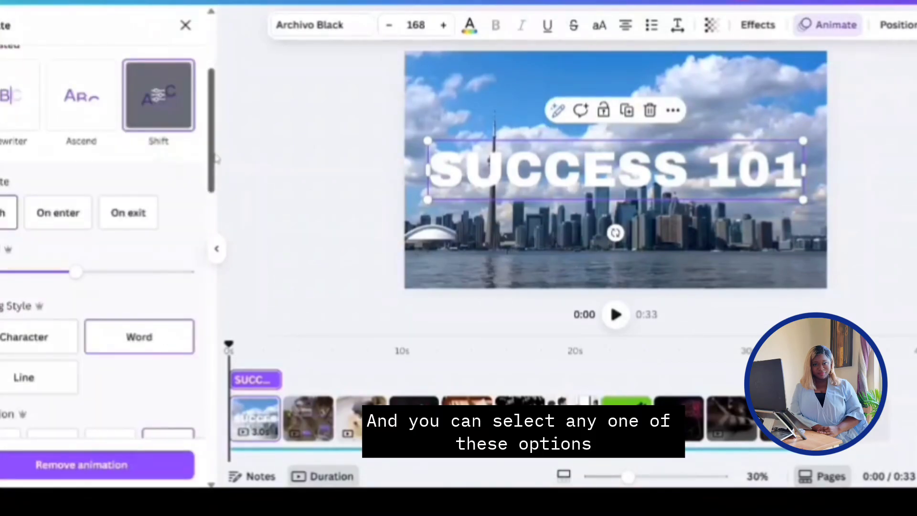
scroll(214, 165, up, 3)
click(61, 214)
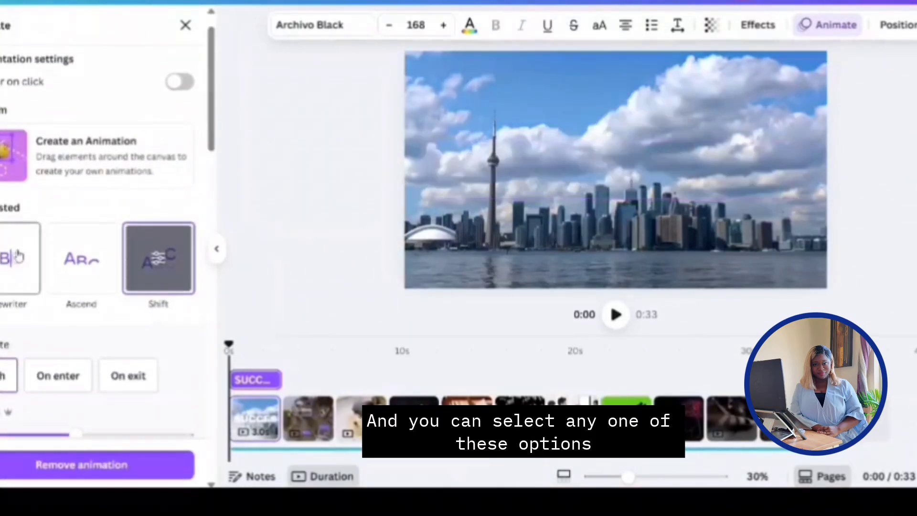
scroll(64, 219, down, 2)
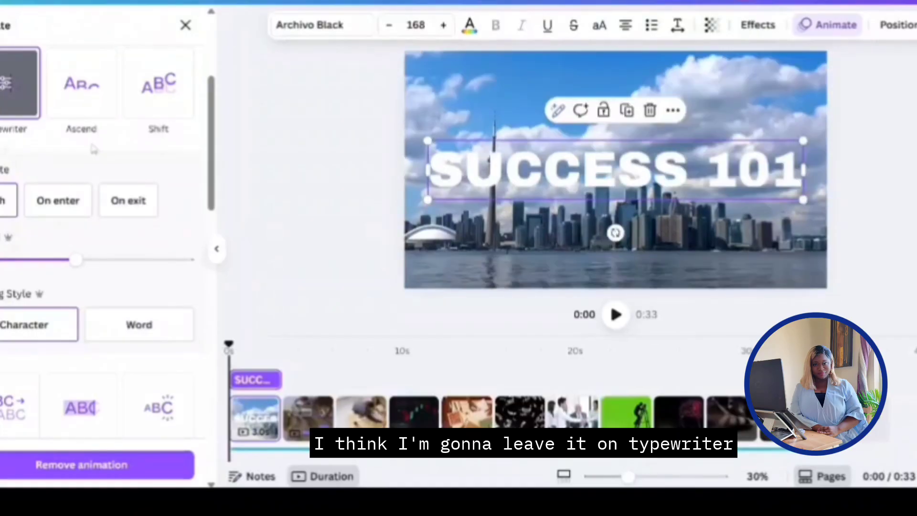
click(183, 23)
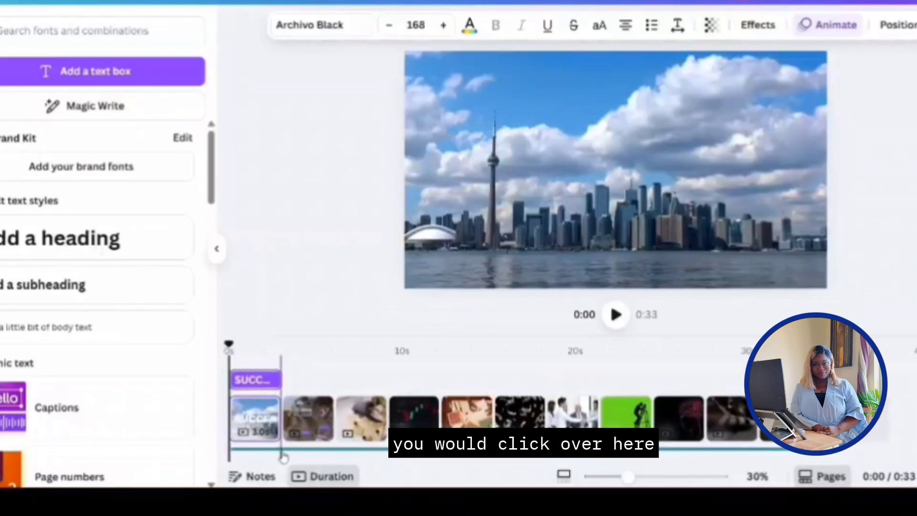
- Insert a 0.5-second Dissolve transition after the opening skyline clip
mouse_move(282, 432)
click(282, 407)
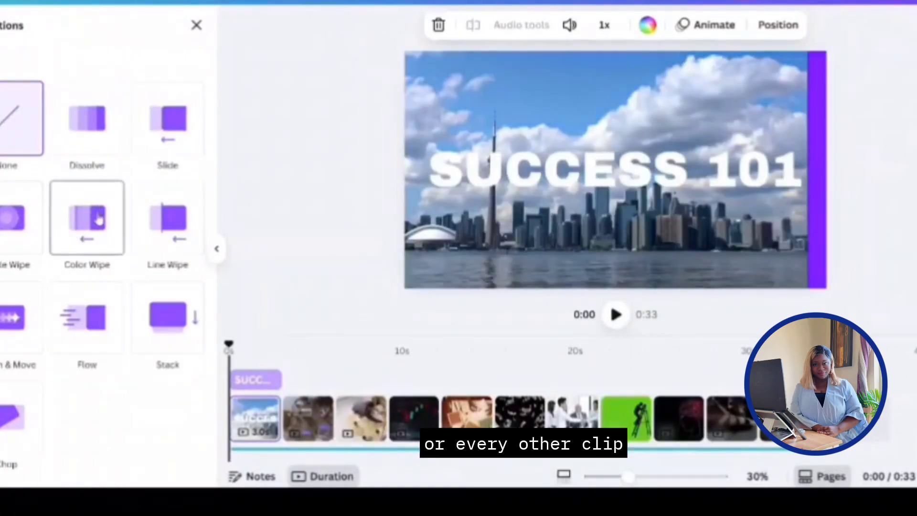
click(82, 118)
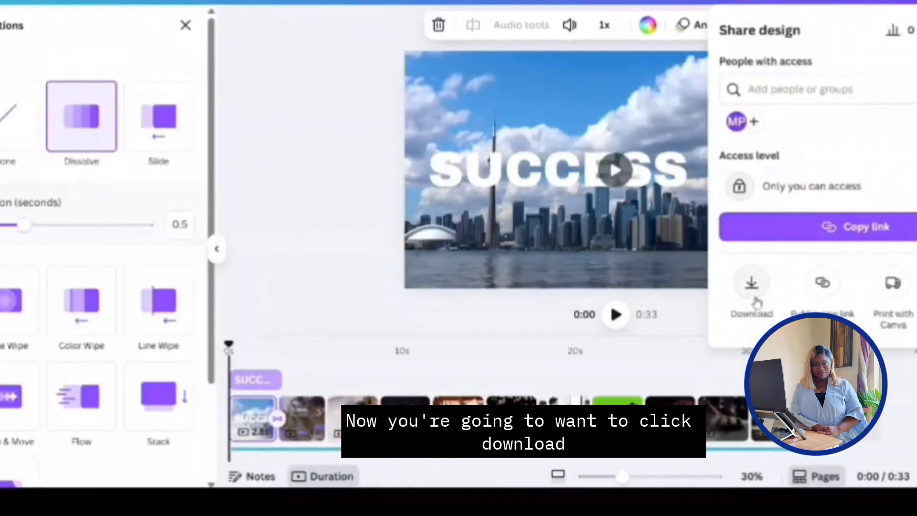
- Open the download options showing MP4 Video at 1080p for pages 1–11
click(751, 286)
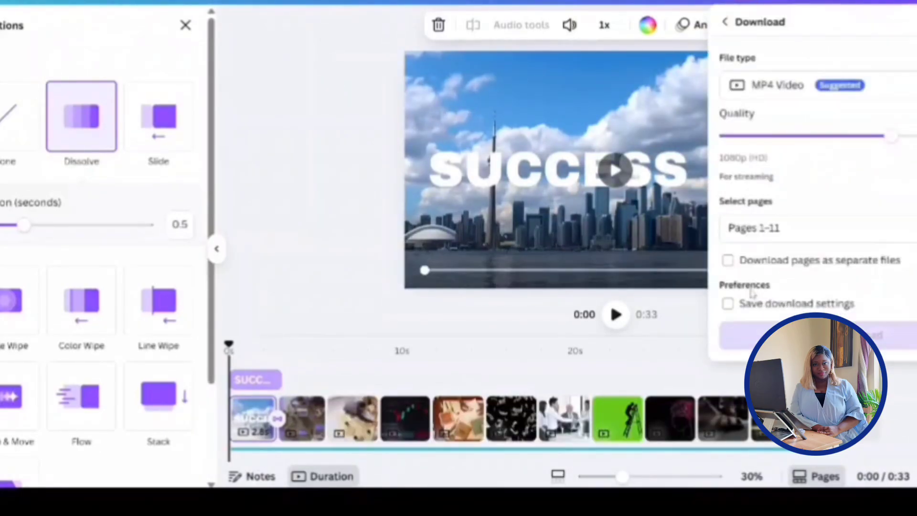